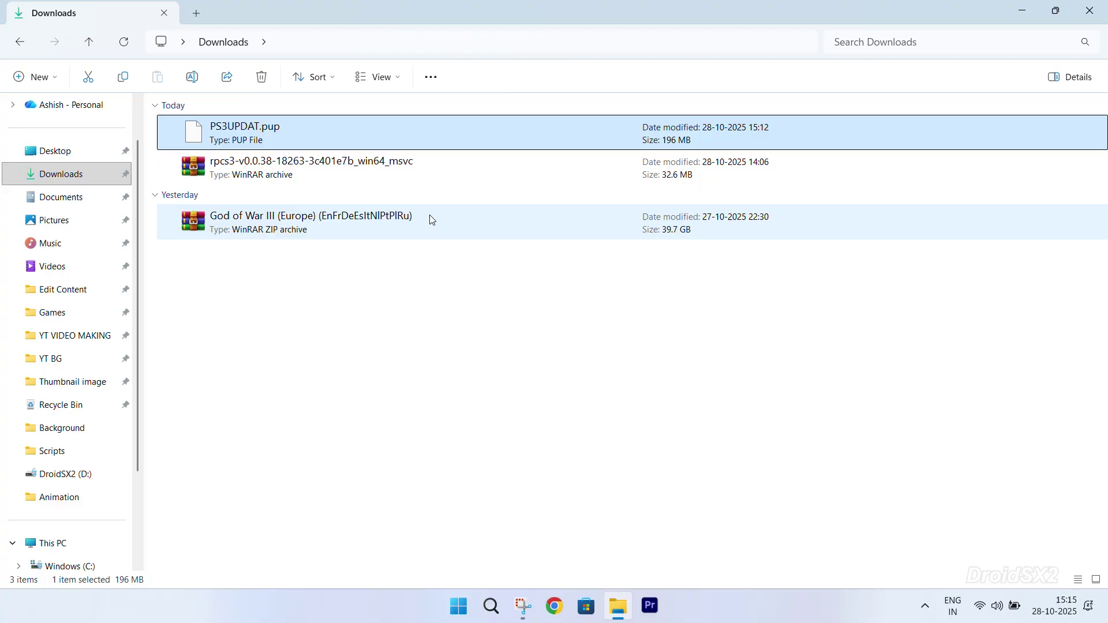
# Extract the rpcs3-v0.0.38-18263-3c401e7b_win64_msvc archive in Downloads into a folder of the same name.
pyautogui.click(429, 216)
pyautogui.click(435, 332)
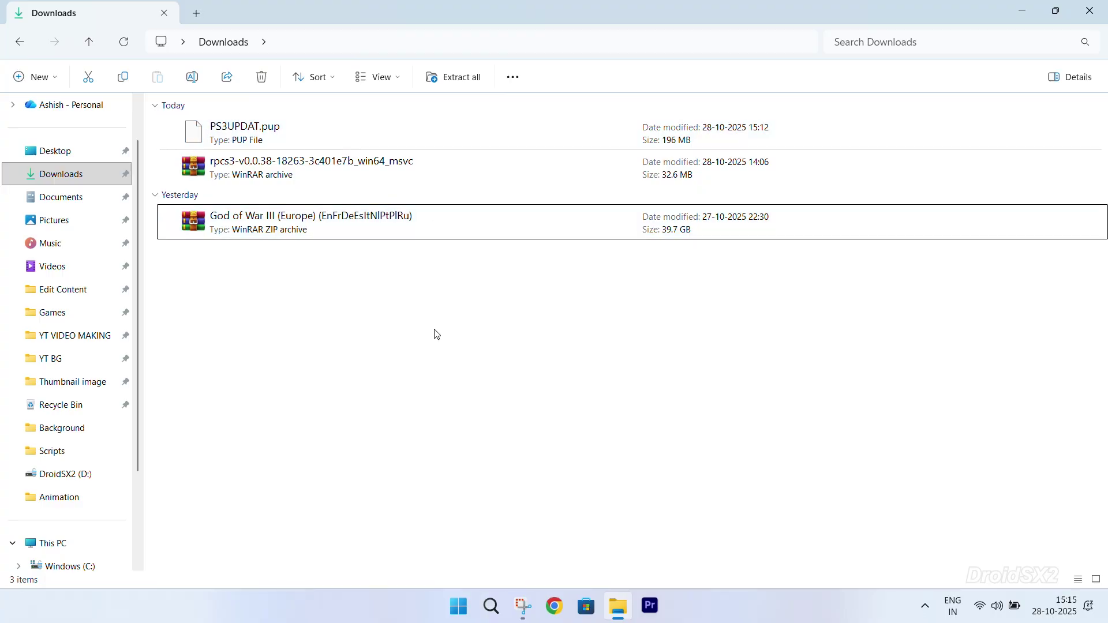
pyautogui.rightClick(192, 167)
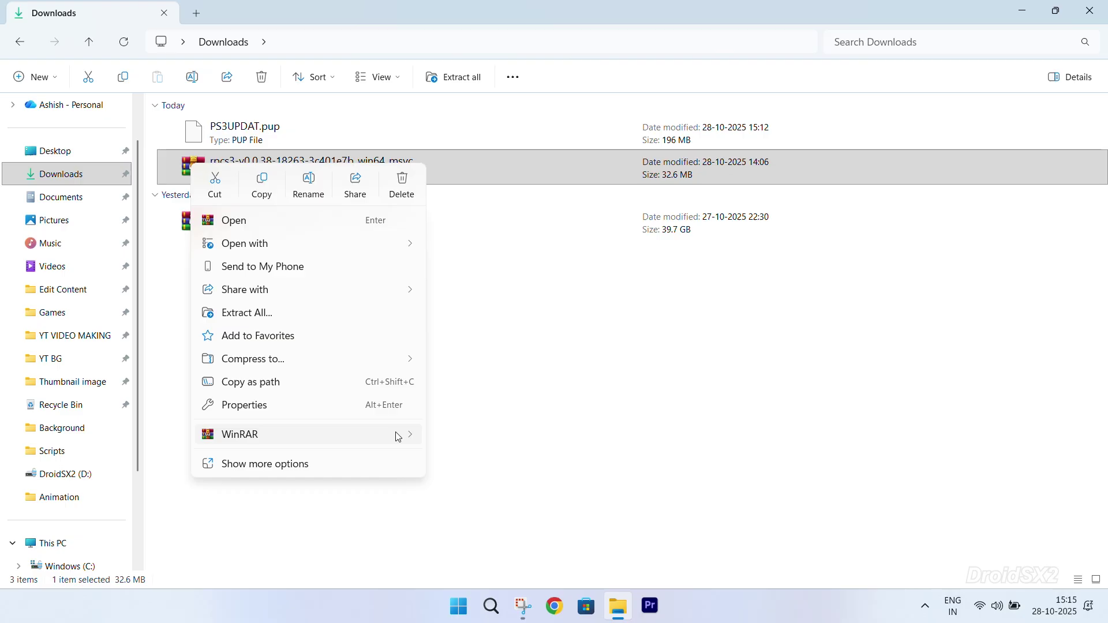
pyautogui.moveTo(398, 437)
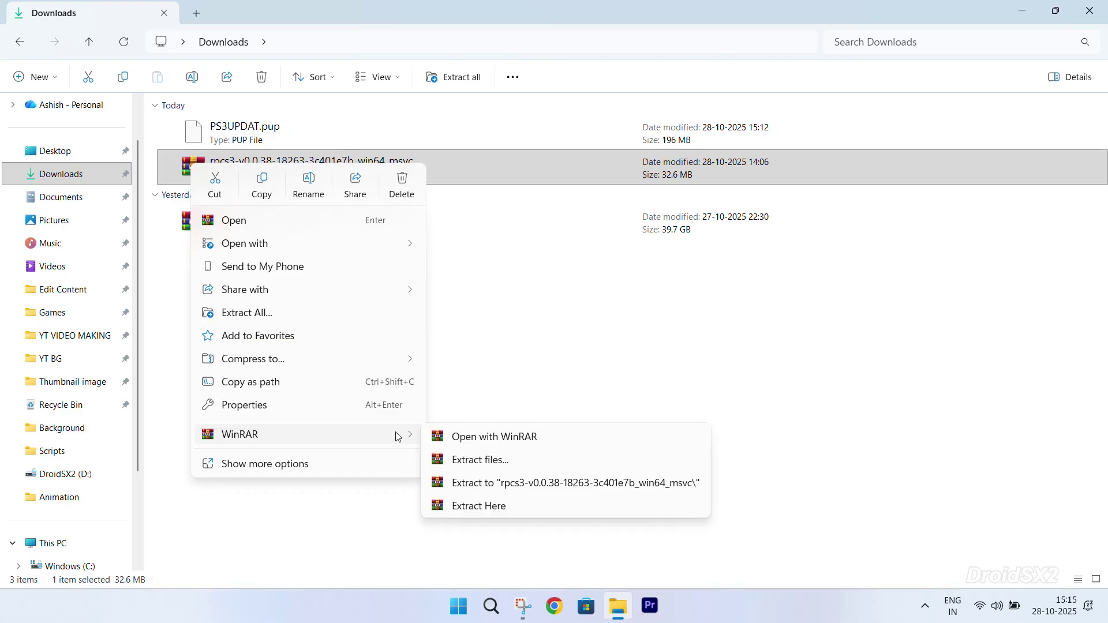
pyautogui.click(524, 484)
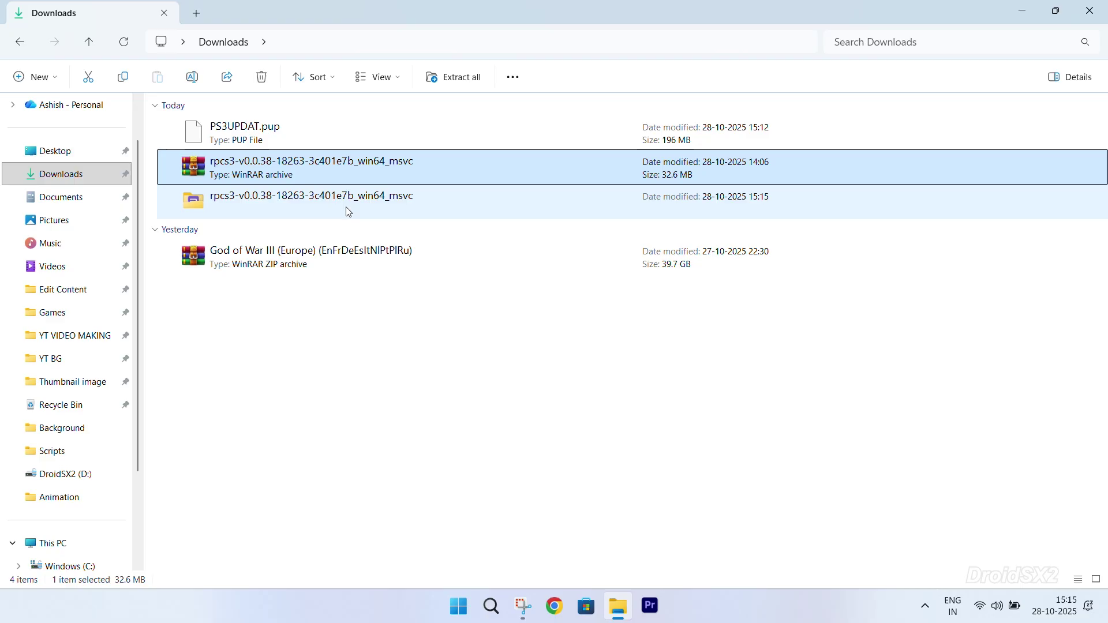
# Check the contents of the extracted rpcs3 folder and return to Downloads.
pyautogui.click(349, 209)
pyautogui.doubleClick(366, 203)
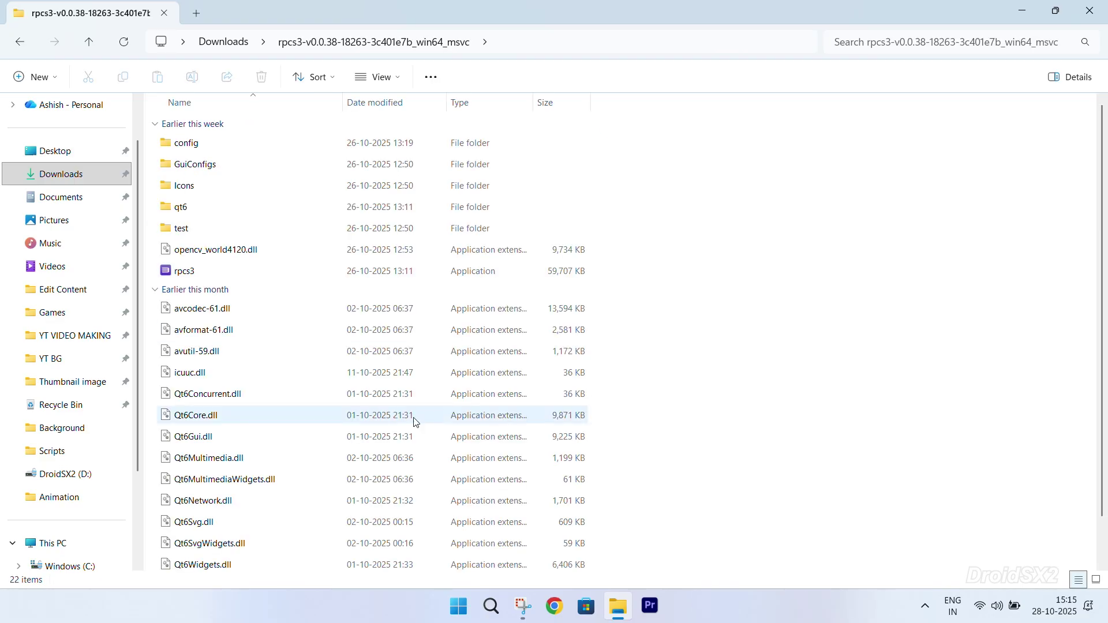
pyautogui.click(20, 43)
# Open the God of War III (Europe) ZIP archive and extract its game disc image to the Desktop.
pyautogui.click(258, 262)
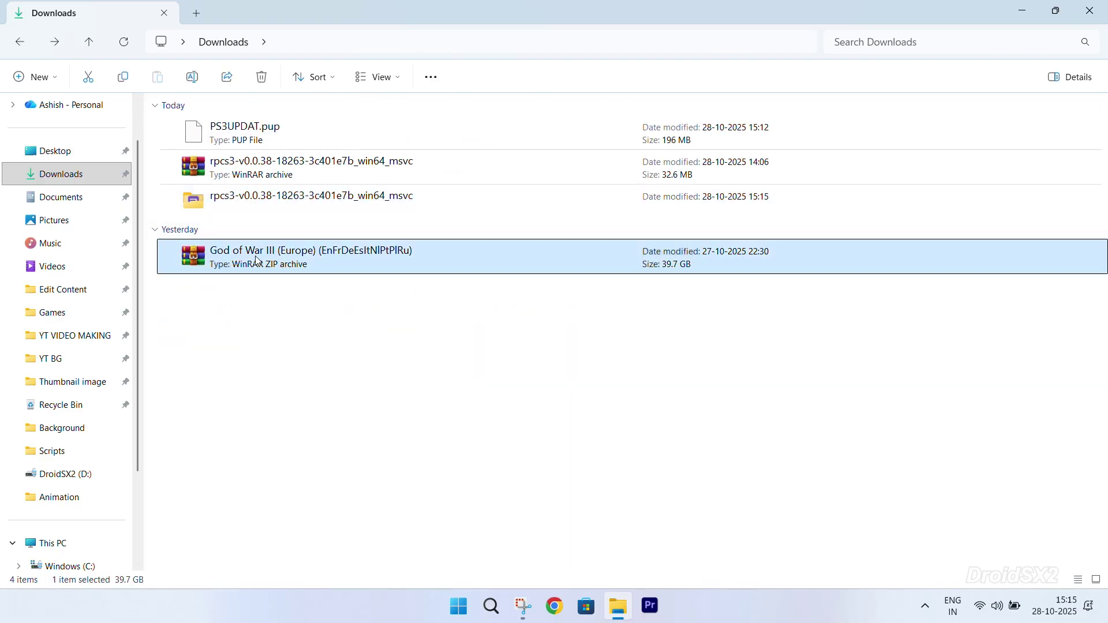
pyautogui.doubleClick(258, 261)
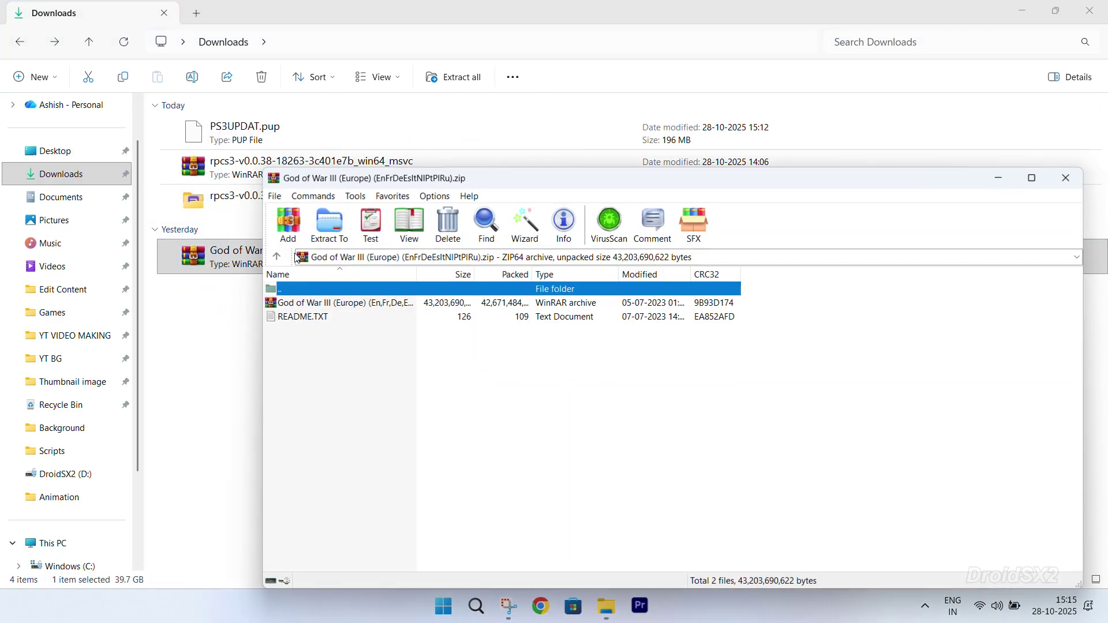
pyautogui.click(342, 309)
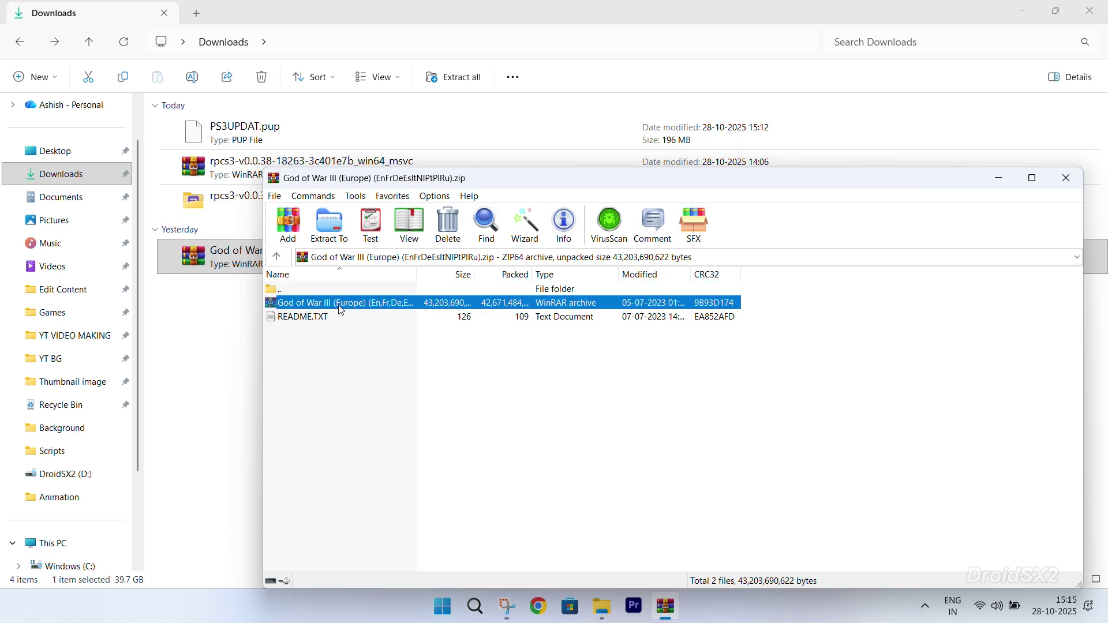
pyautogui.click(331, 226)
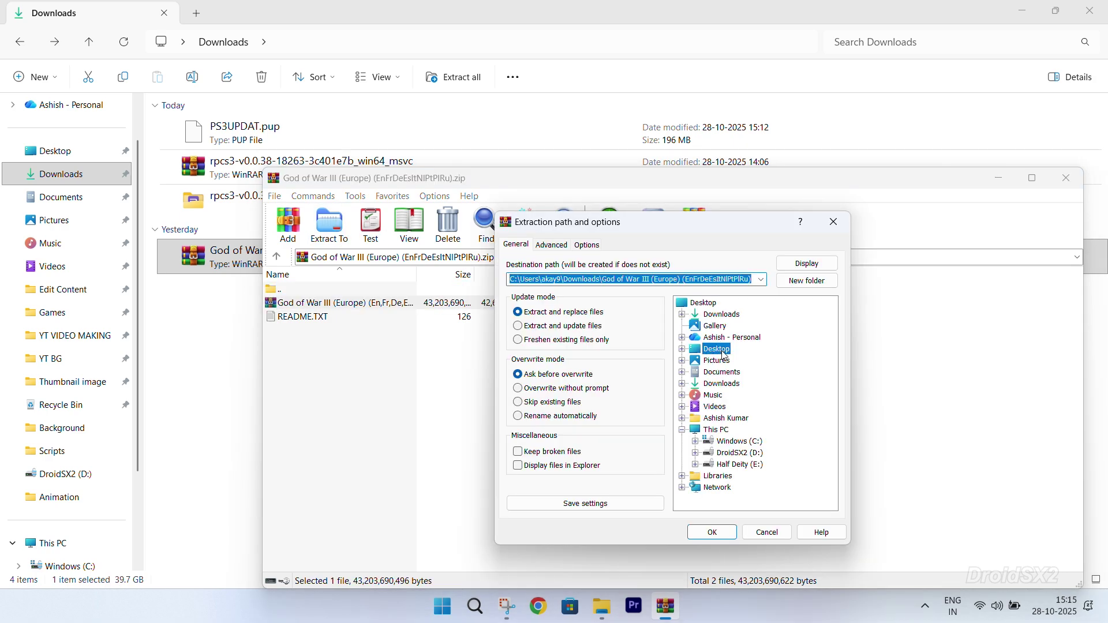
pyautogui.click(719, 350)
pyautogui.press('super+Home')
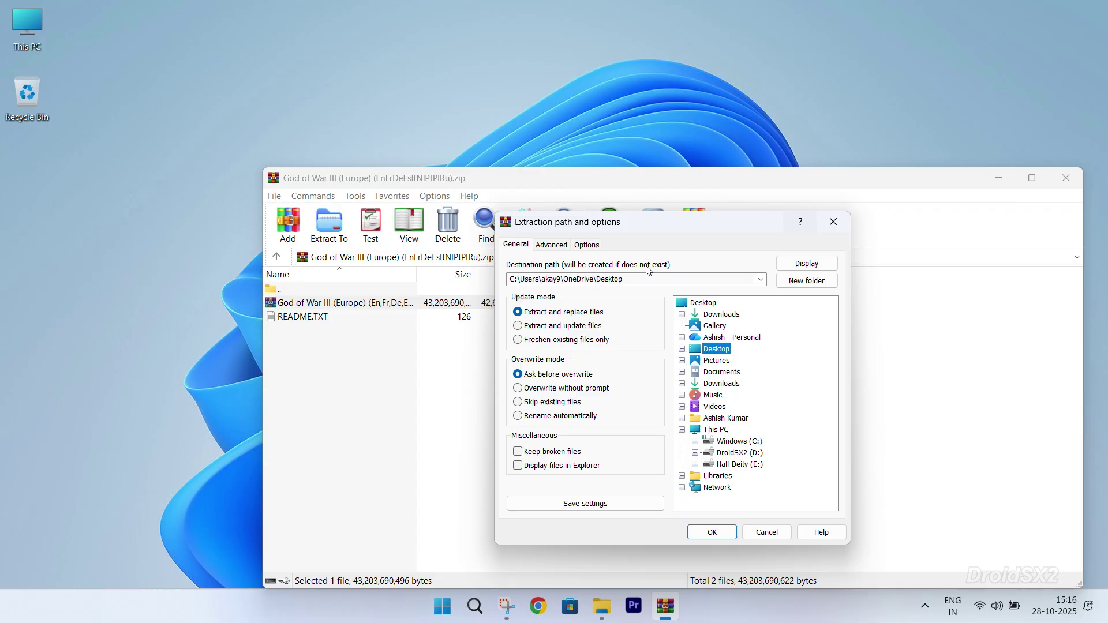
pyautogui.click(713, 532)
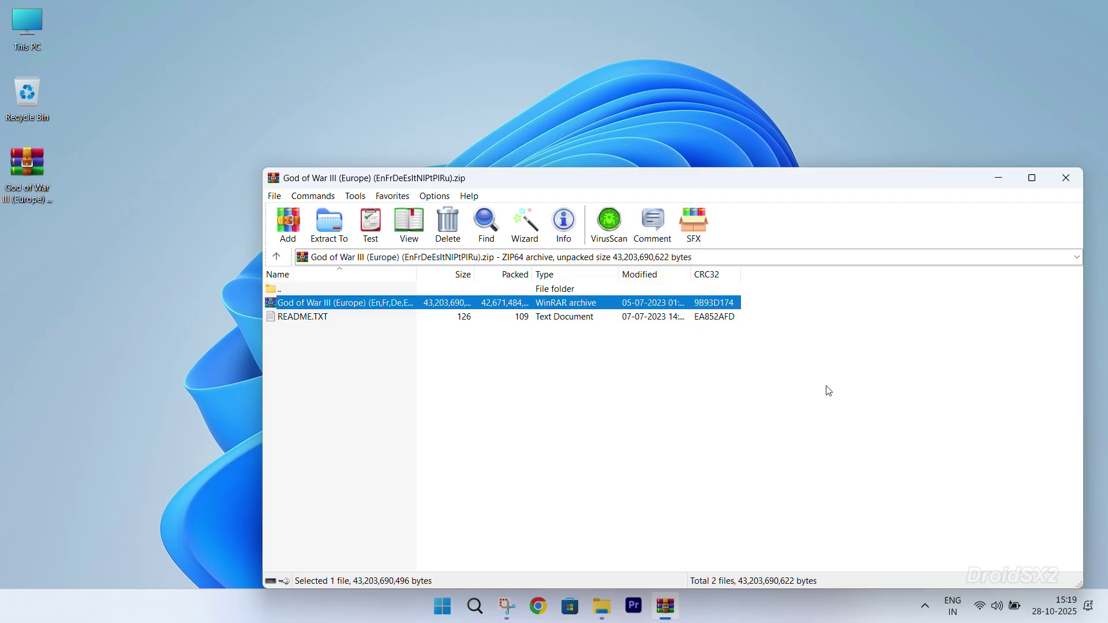
# Extract PS3_GAME, PS3_UPDATE and PS3_DISC.SFB from the God of War III ISO to the Desktop, and close the archive window.
pyautogui.click(25, 179)
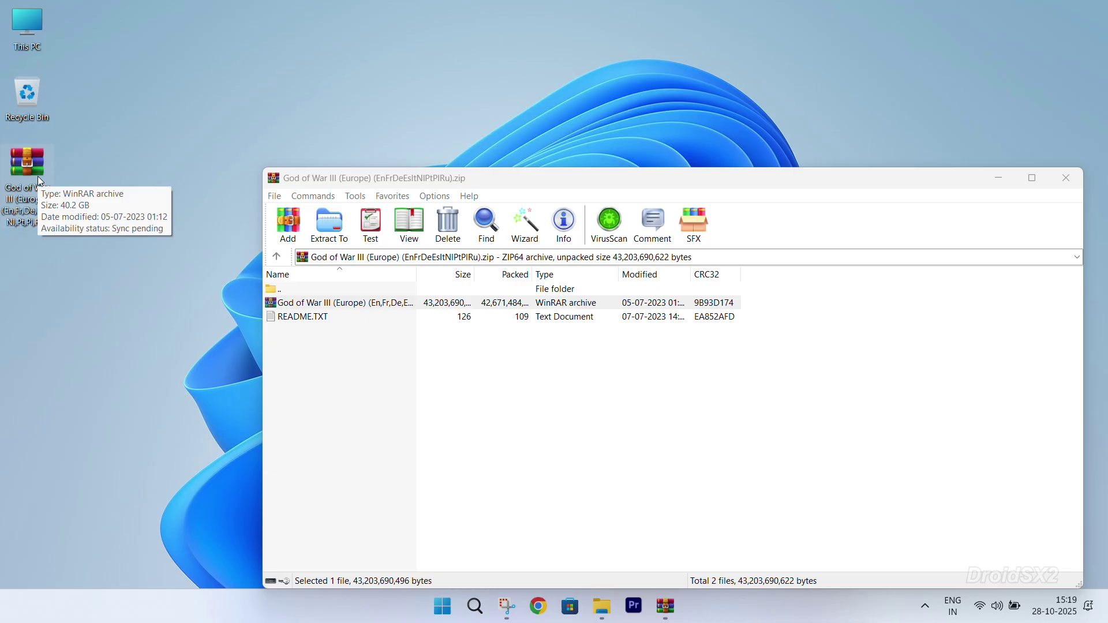
pyautogui.doubleClick(38, 178)
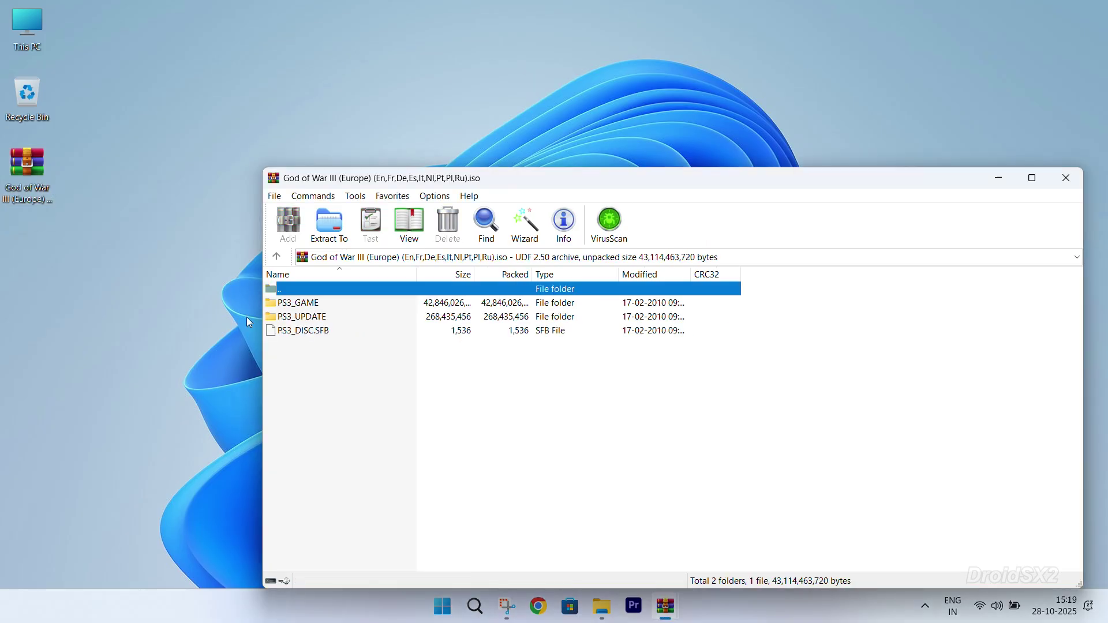
pyautogui.moveTo(313, 368); pyautogui.dragTo(330, 313)
pyautogui.click(330, 226)
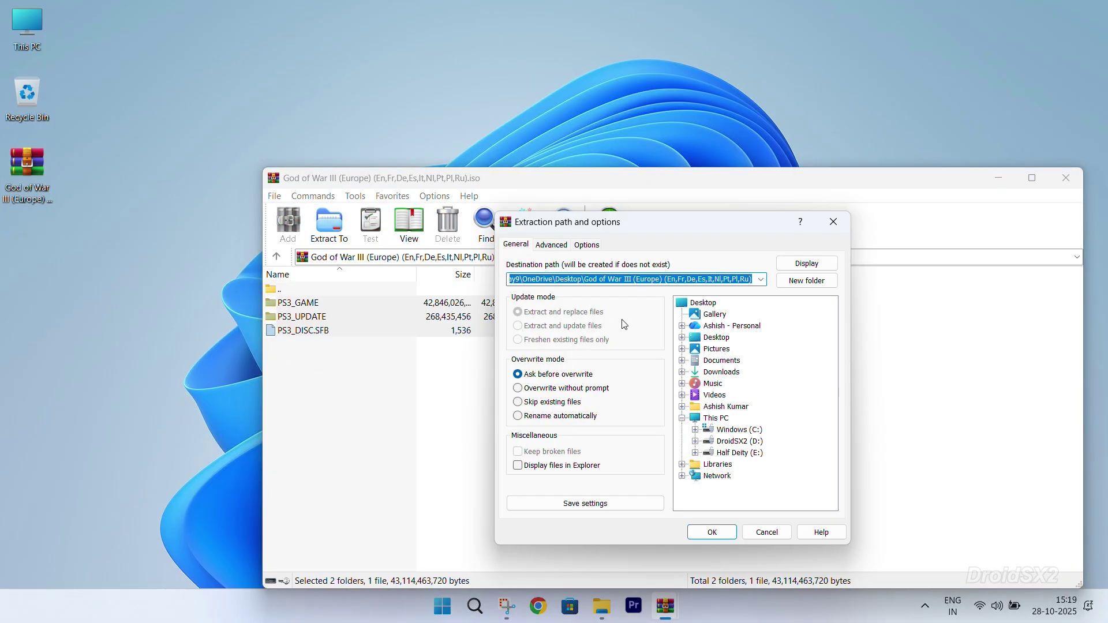
pyautogui.click(719, 338)
pyautogui.click(712, 532)
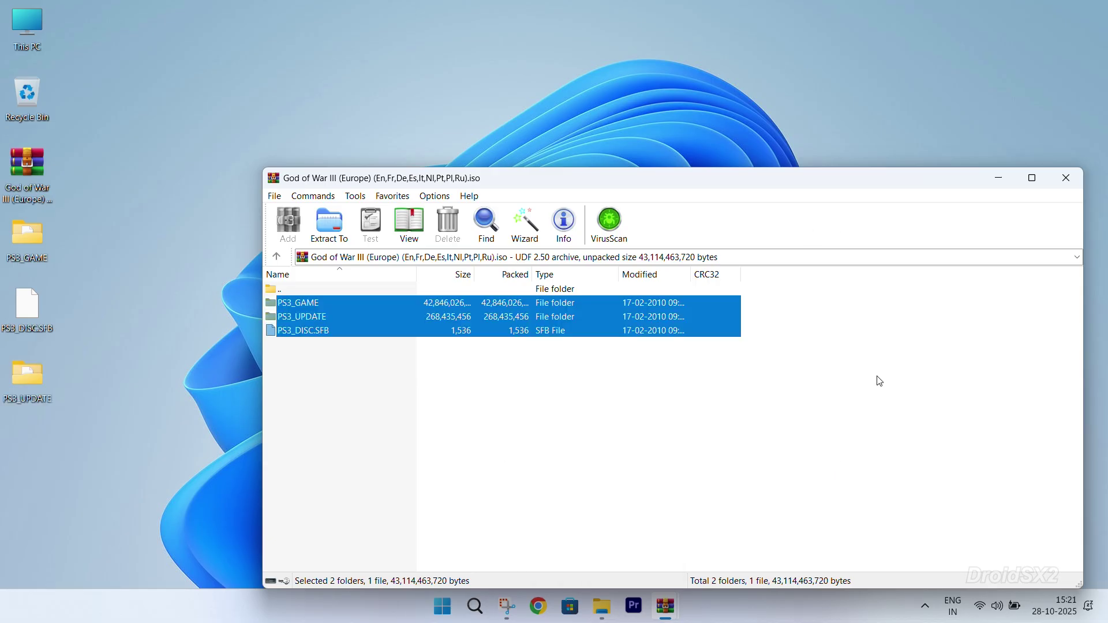
pyautogui.click(1067, 177)
pyautogui.click(1068, 185)
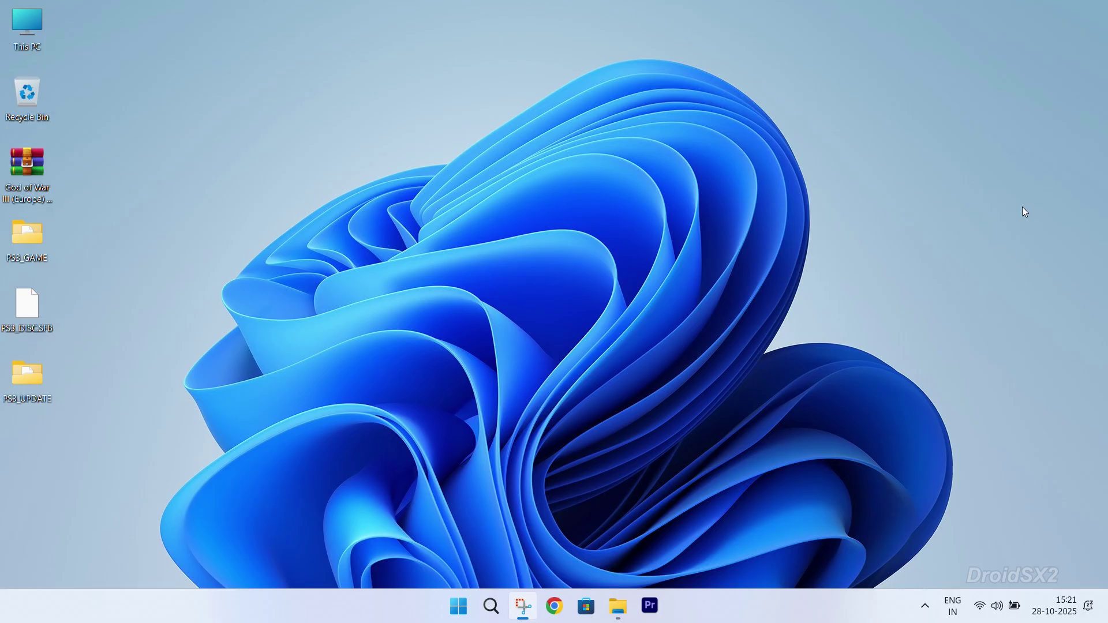
# Bring back the Downloads window and open a second File Explorer window beside it showing the DroidSX2 (D:) drive.
pyautogui.click(618, 606)
pyautogui.click(1057, 12)
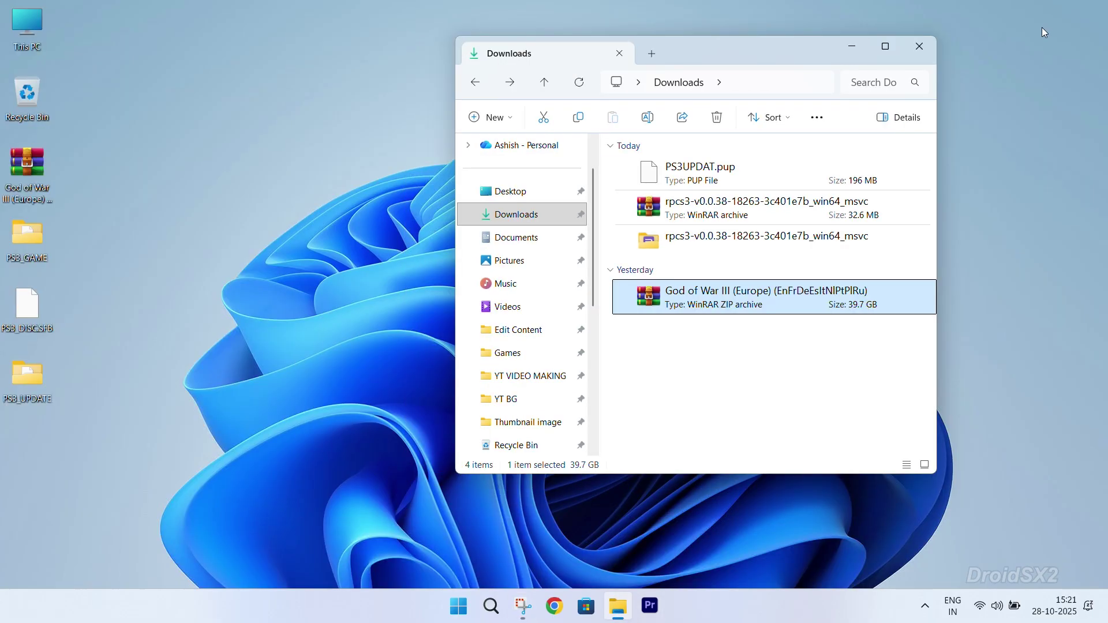
pyautogui.rightClick(619, 606)
pyautogui.click(621, 528)
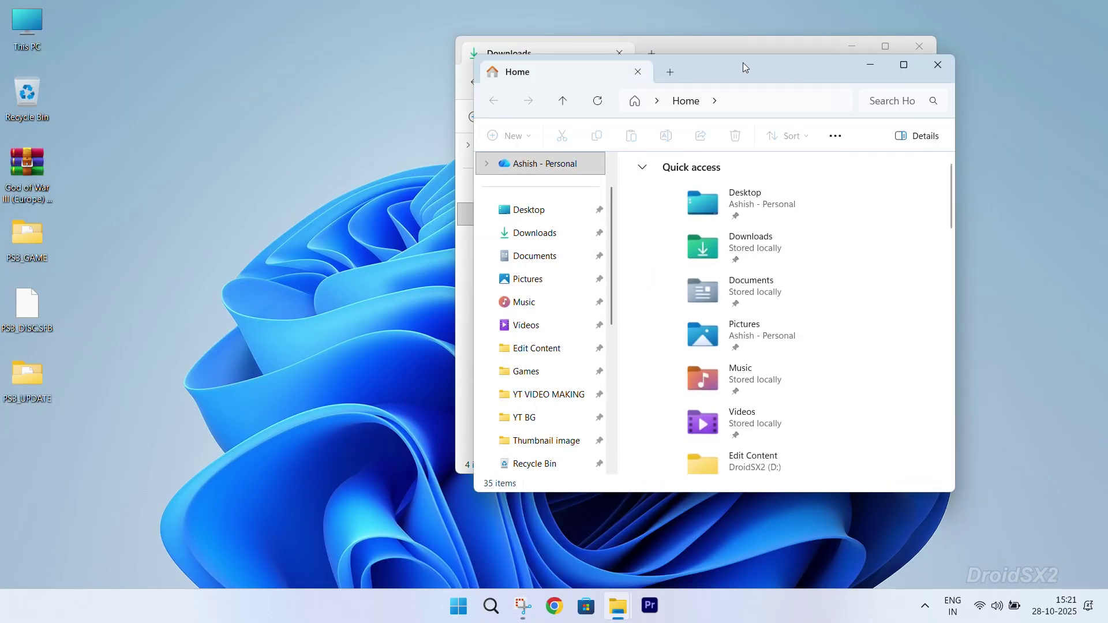
pyautogui.moveTo(742, 67); pyautogui.dragTo(400, 91)
pyautogui.moveTo(619, 429); pyautogui.dragTo(671, 429)
pyautogui.scroll(-5, 240, 409)
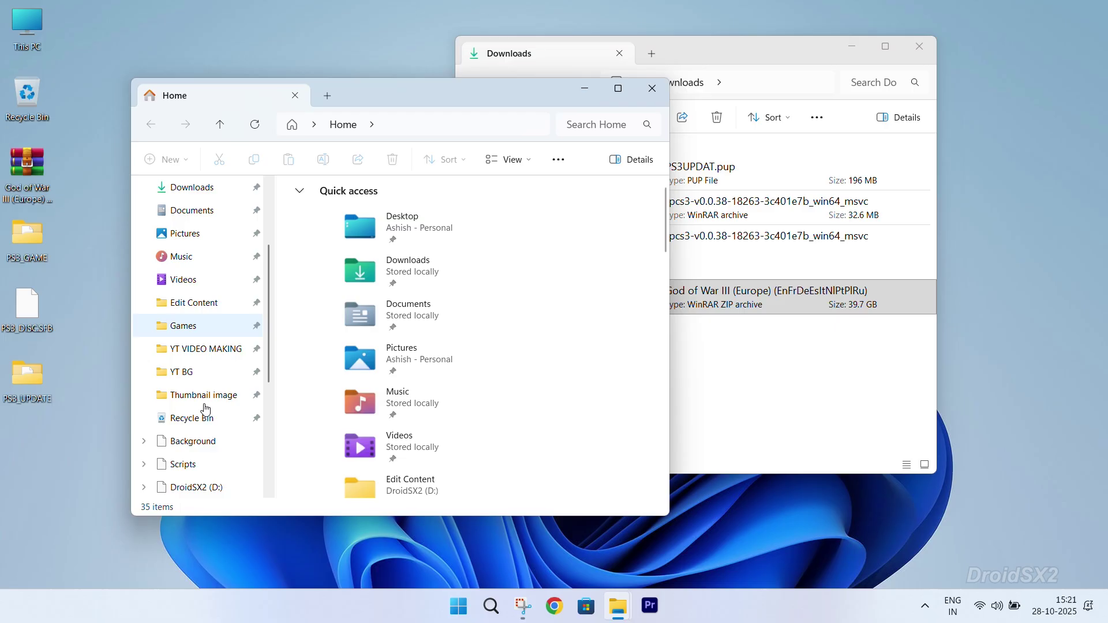
pyautogui.click(241, 397)
# Create a new folder named PS3 in the root of the D: drive.
pyautogui.rightClick(422, 343)
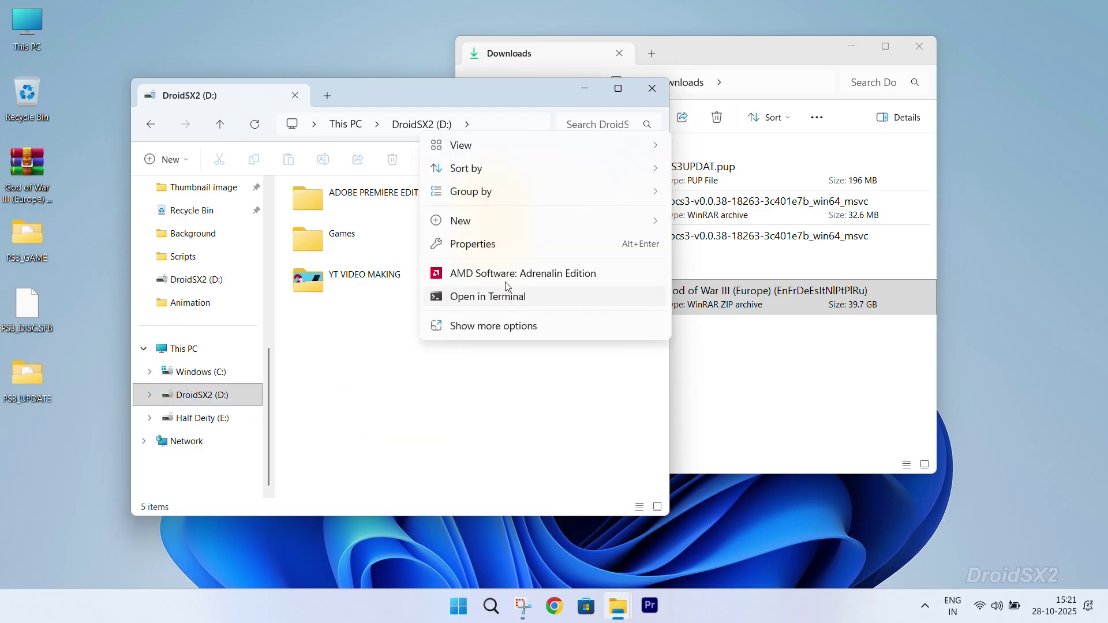
pyautogui.moveTo(577, 221)
pyautogui.click(707, 223)
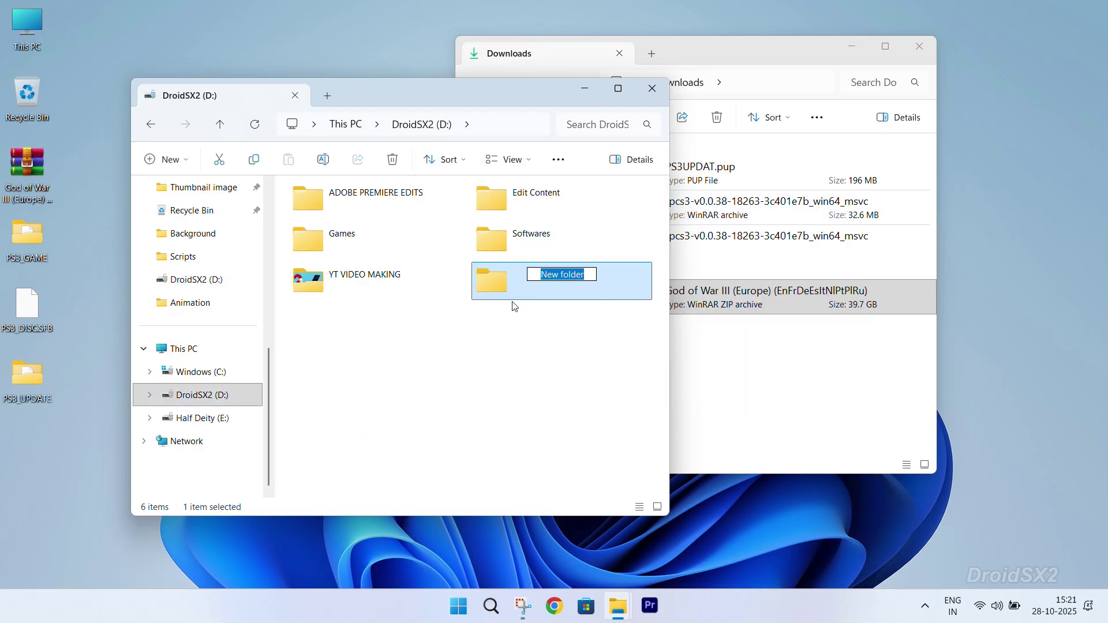
pyautogui.write('PS3')
pyautogui.click(549, 393)
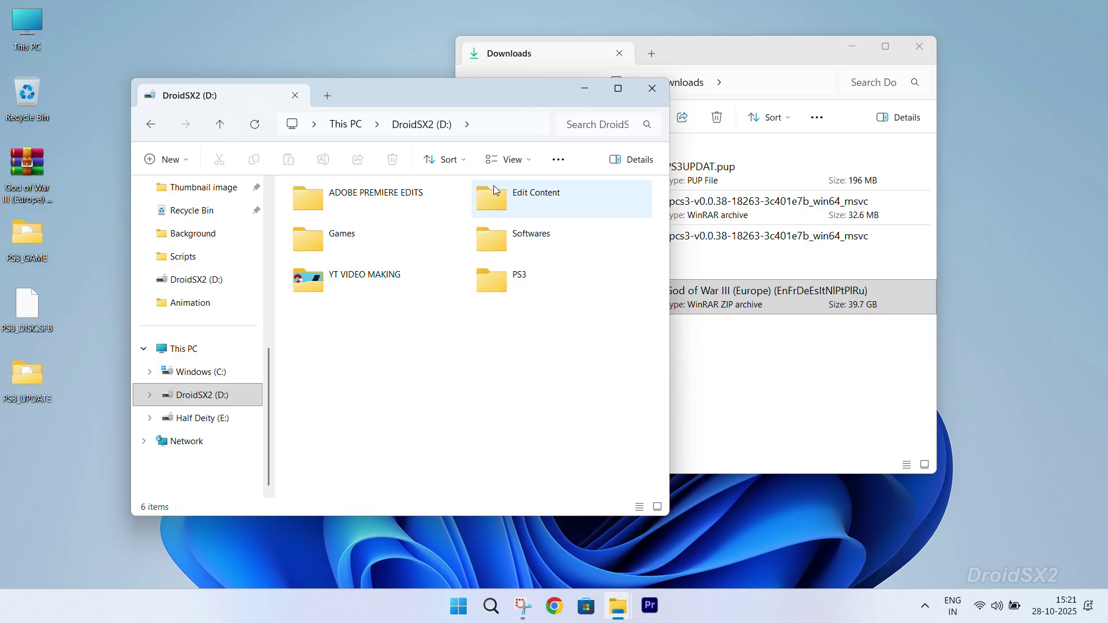
# Move PS3UPDAT.pup and the extracted rpcs3 folder from Downloads into the PS3 folder on the D: drive.
pyautogui.moveTo(740, 46); pyautogui.dragTo(849, 47)
pyautogui.click(812, 248)
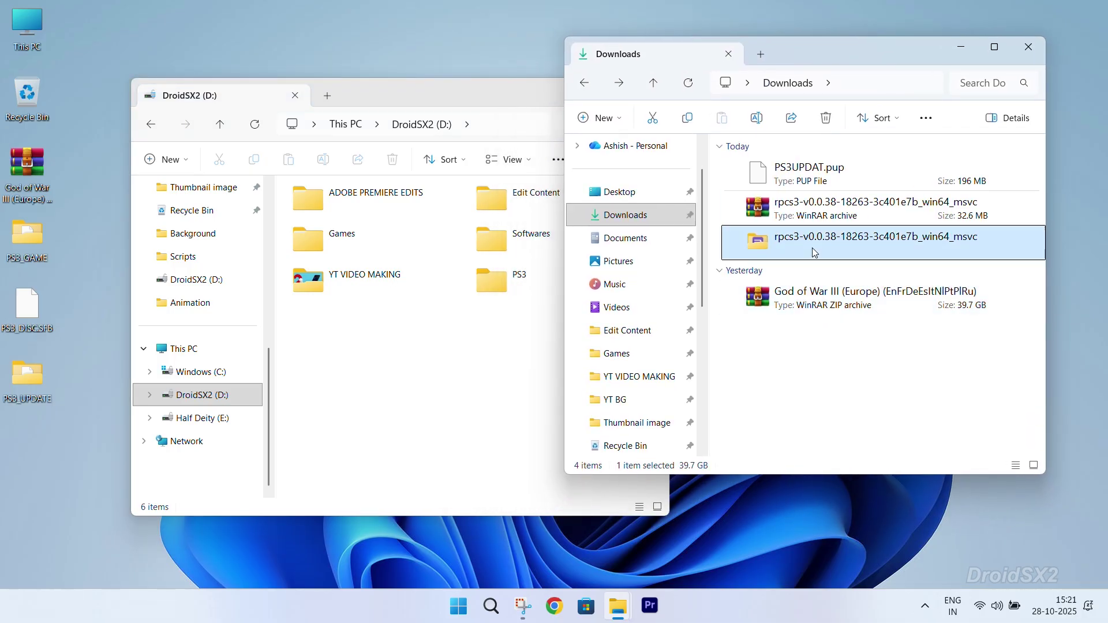
pyautogui.click(809, 181)
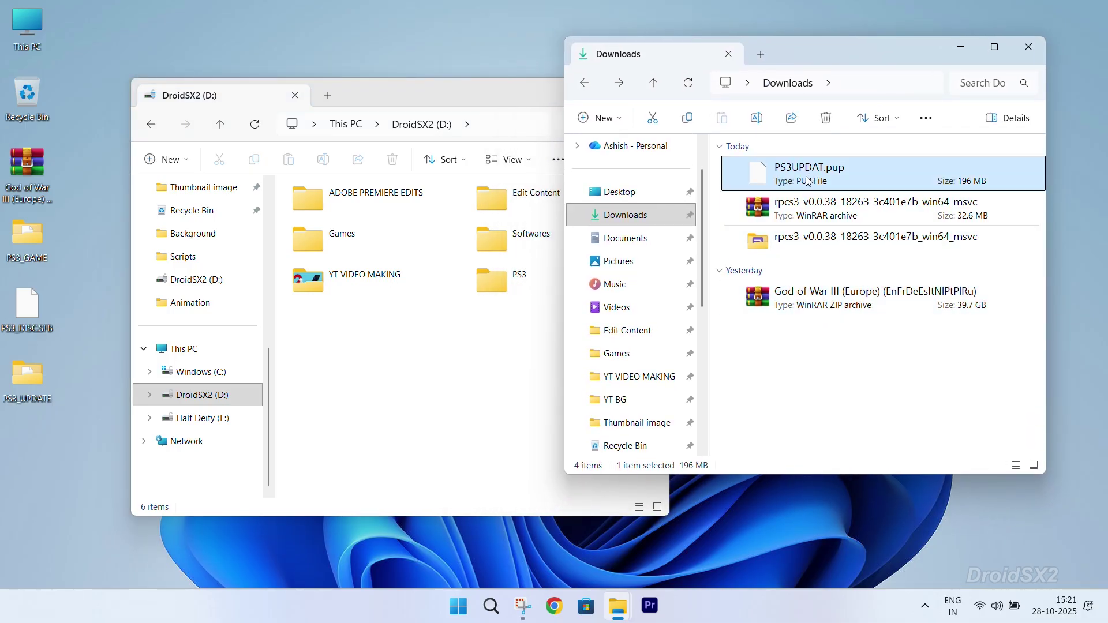
pyautogui.keyDown('ctrl'); pyautogui.click(814, 243); pyautogui.keyUp('ctrl')
pyautogui.rightClick(805, 248)
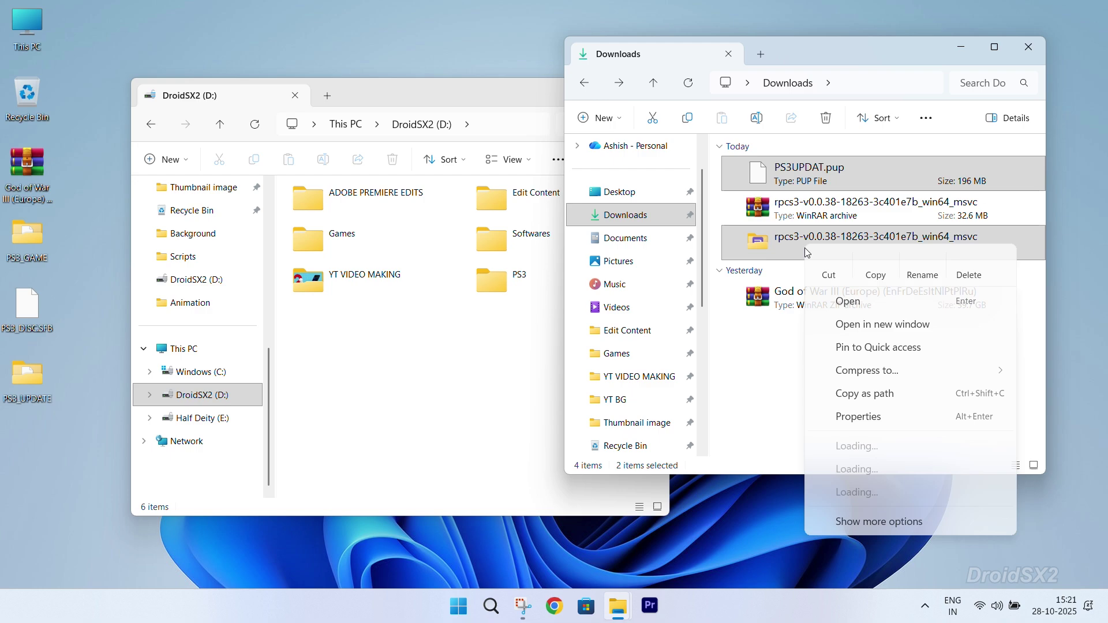
pyautogui.click(823, 271)
pyautogui.click(421, 364)
pyautogui.doubleClick(547, 275)
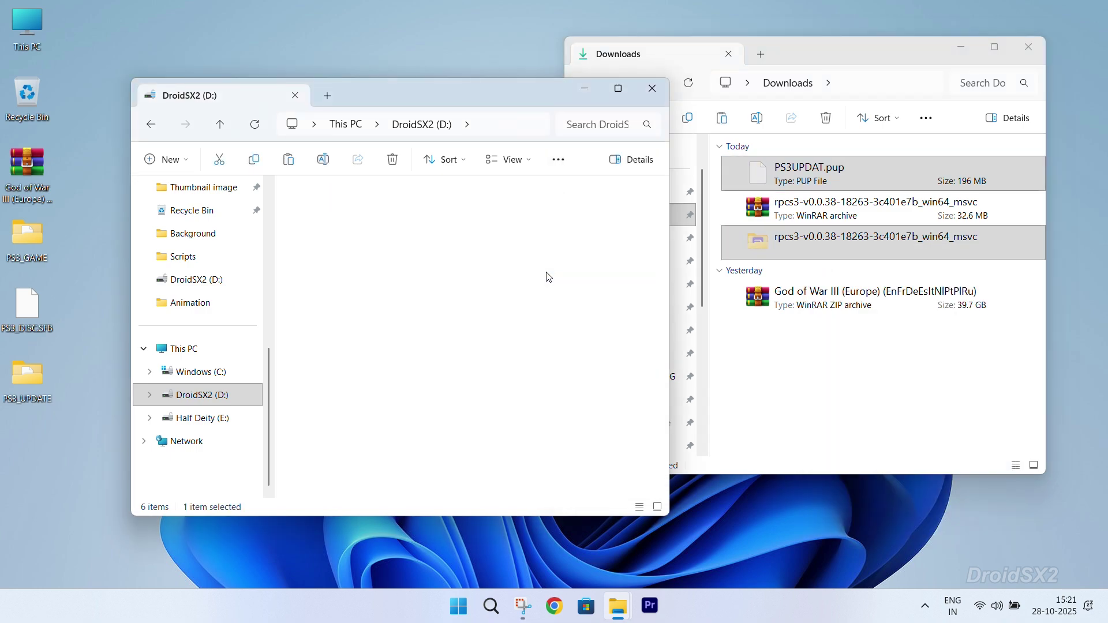
pyautogui.rightClick(354, 314)
pyautogui.click(381, 332)
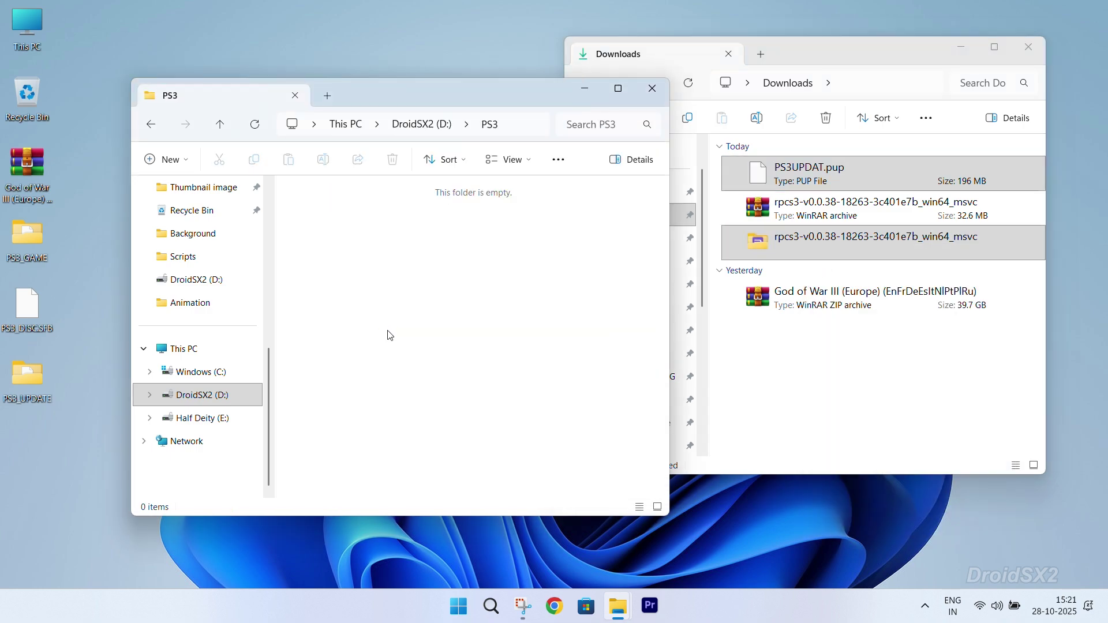
pyautogui.click(508, 352)
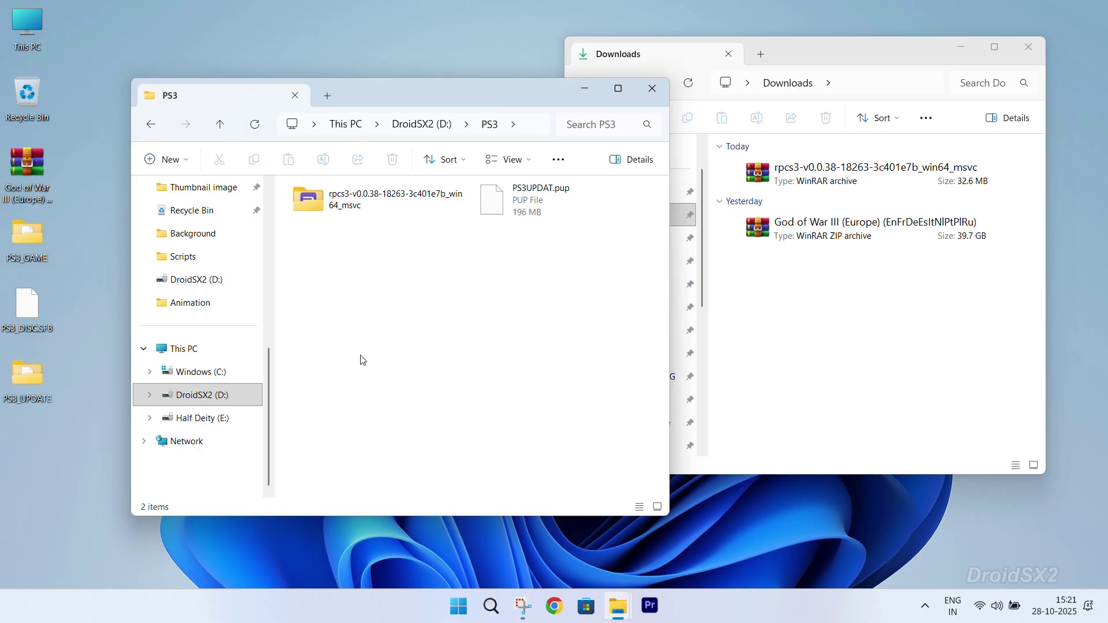
# Create a new folder named GOW3 inside the PS3 folder.
pyautogui.rightClick(371, 288)
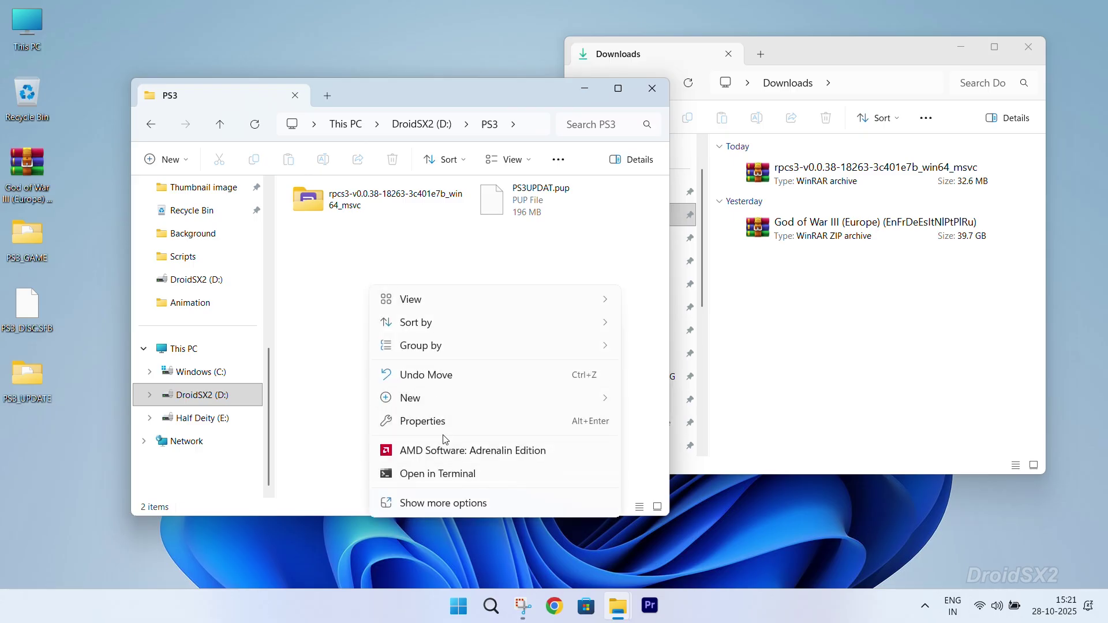
pyautogui.moveTo(453, 398)
pyautogui.click(658, 189)
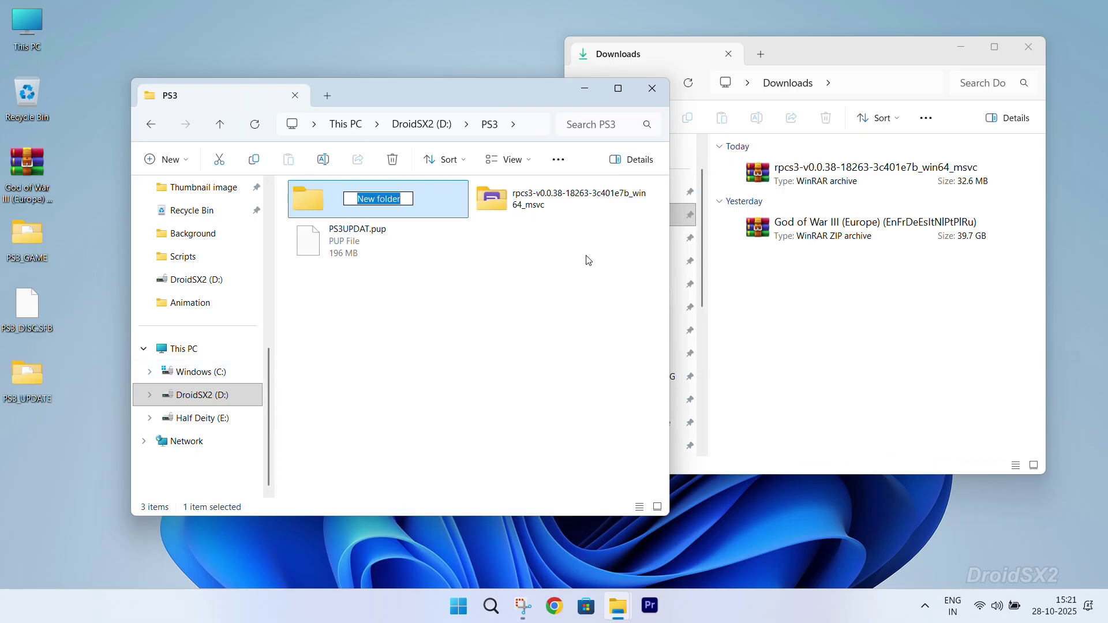
pyautogui.write('GOW3')
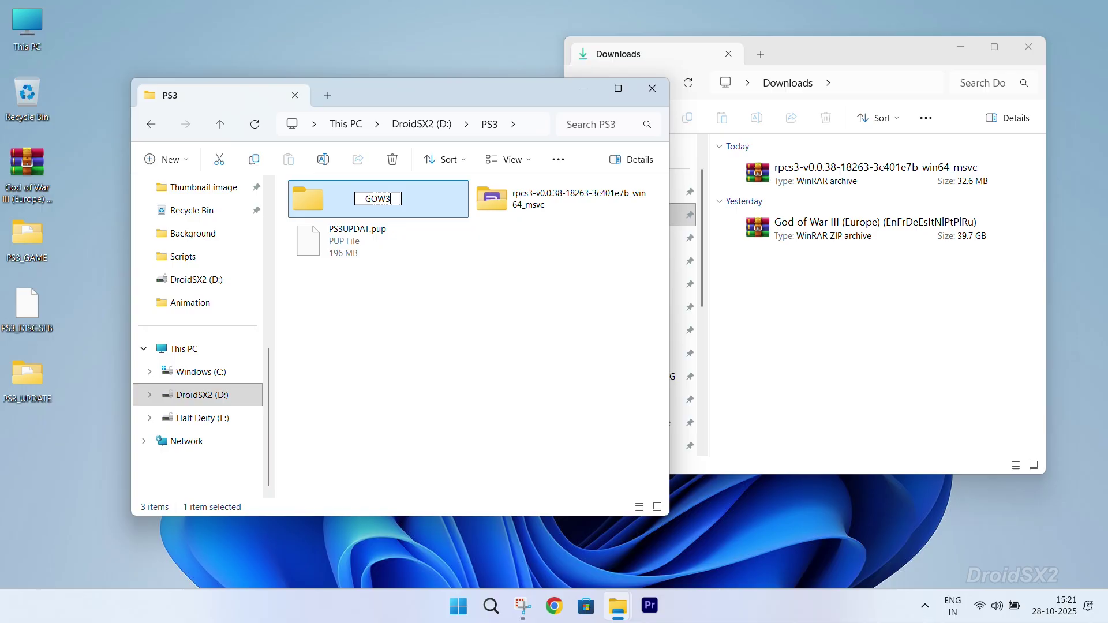
pyautogui.press('Return')
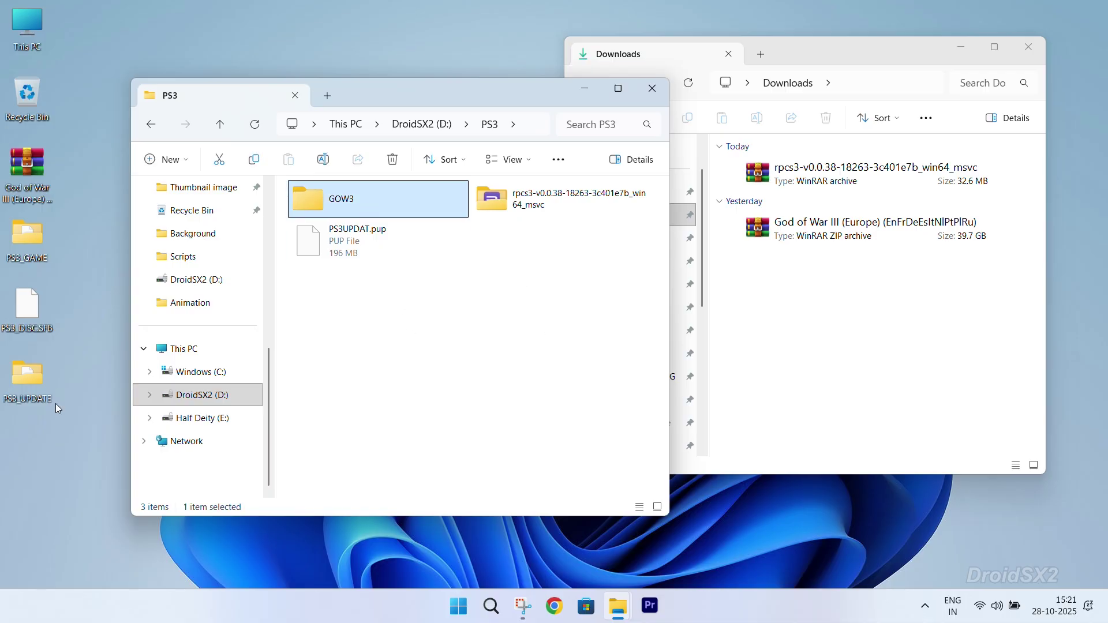
# Move PS3_GAME, PS3_DISC.SFB and PS3_UPDATE from the Desktop into the GOW3 folder.
pyautogui.moveTo(55, 404); pyautogui.dragTo(21, 410)
pyautogui.moveTo(16, 241); pyautogui.dragTo(325, 203)
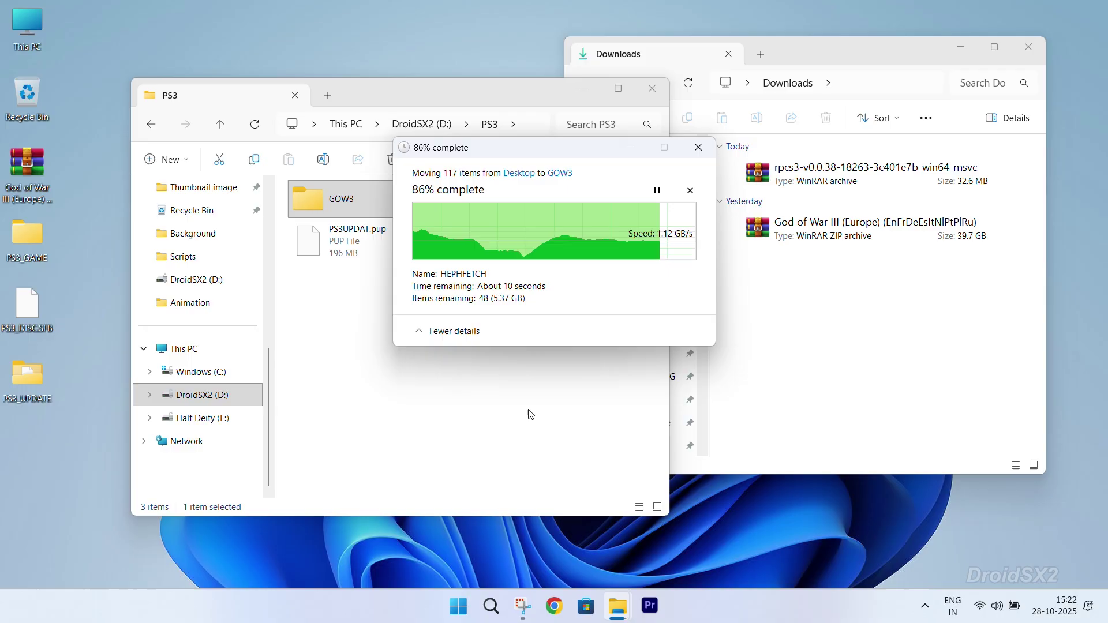
pyautogui.click(511, 409)
pyautogui.moveTo(616, 287); pyautogui.dragTo(366, 209)
pyautogui.click(413, 323)
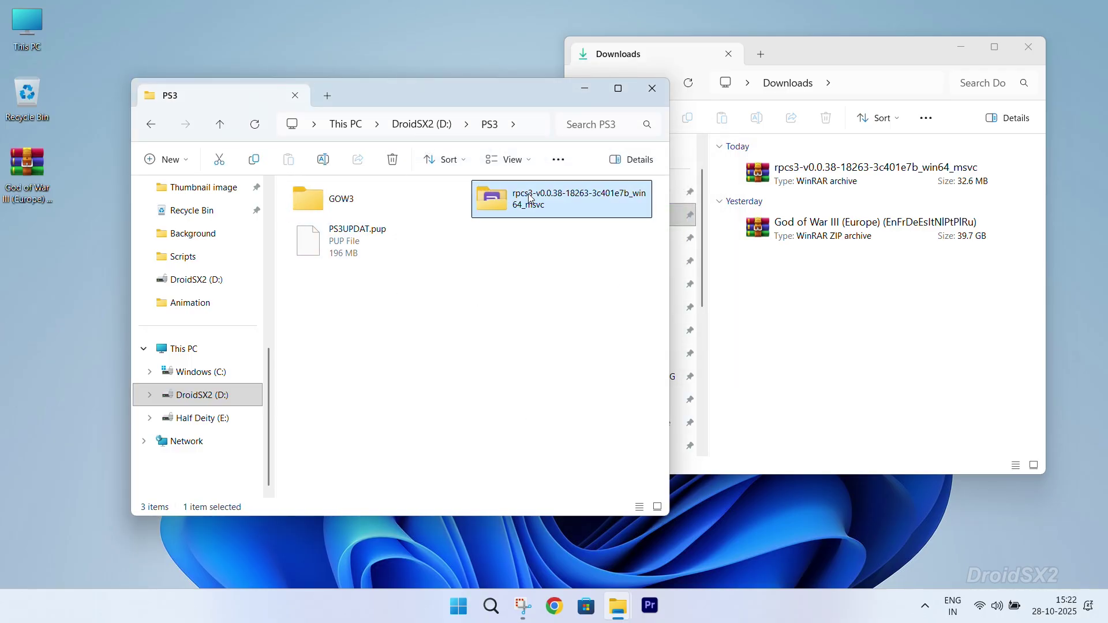
# Look through the contents of the extracted rpcs3 folder and check the GOW3 folder inside PS3.
pyautogui.doubleClick(554, 199)
pyautogui.scroll(-2, 437, 315)
pyautogui.scroll(-1, 437, 314)
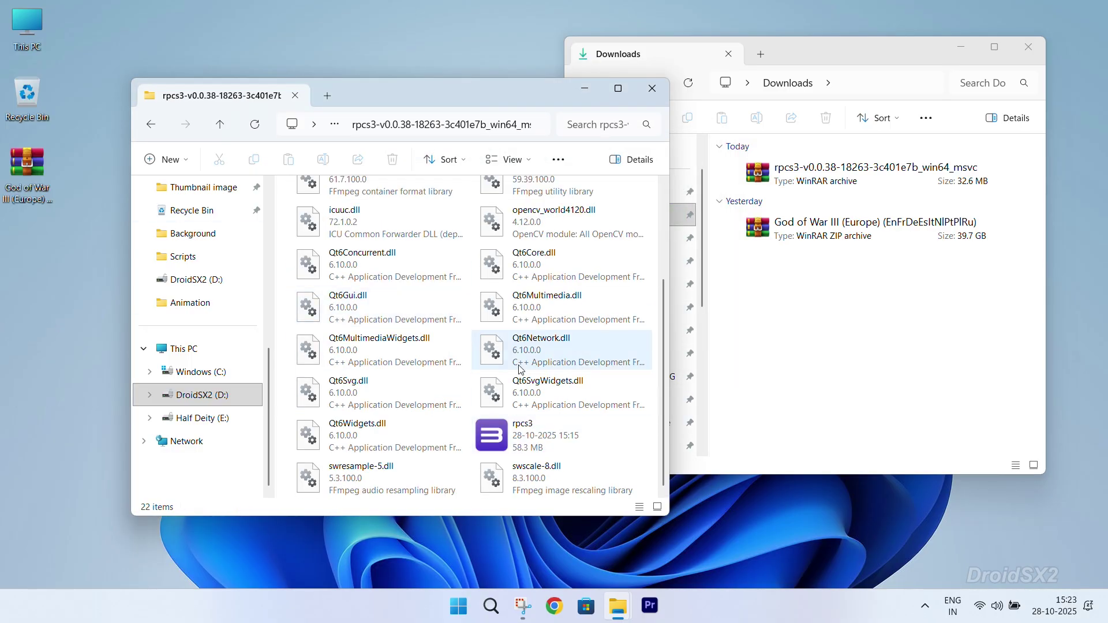
pyautogui.click(151, 125)
pyautogui.doubleClick(358, 199)
pyautogui.click(151, 125)
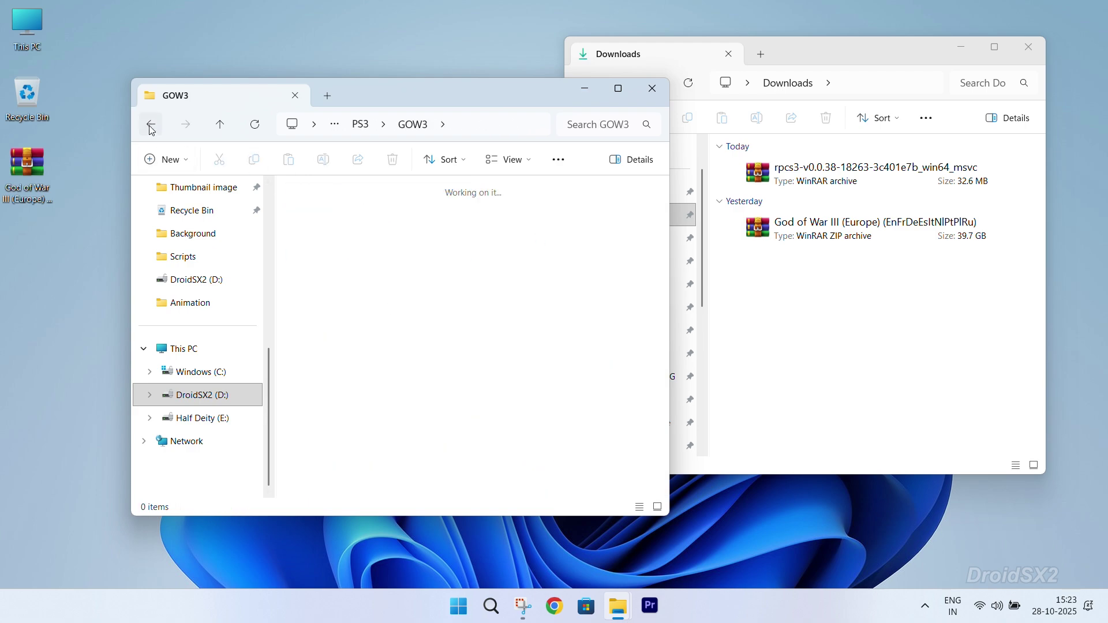
# Delete the rpcs3 and God of War III archives from Downloads and the Desktop, and close the Downloads window.
pyautogui.moveTo(913, 312); pyautogui.dragTo(879, 171)
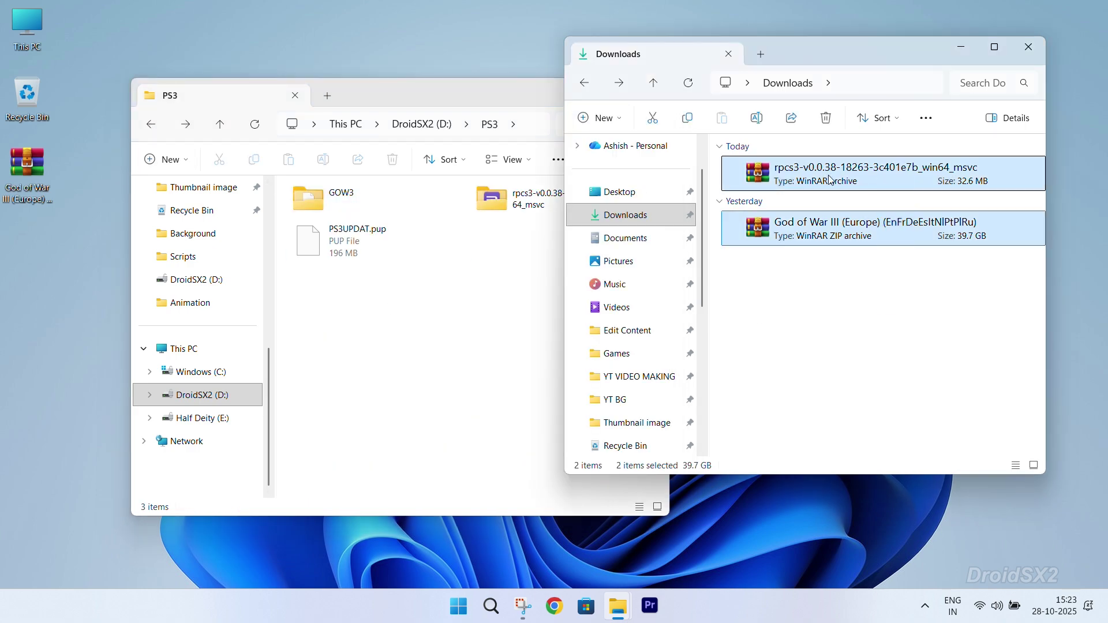
pyautogui.click(826, 118)
pyautogui.rightClick(30, 170)
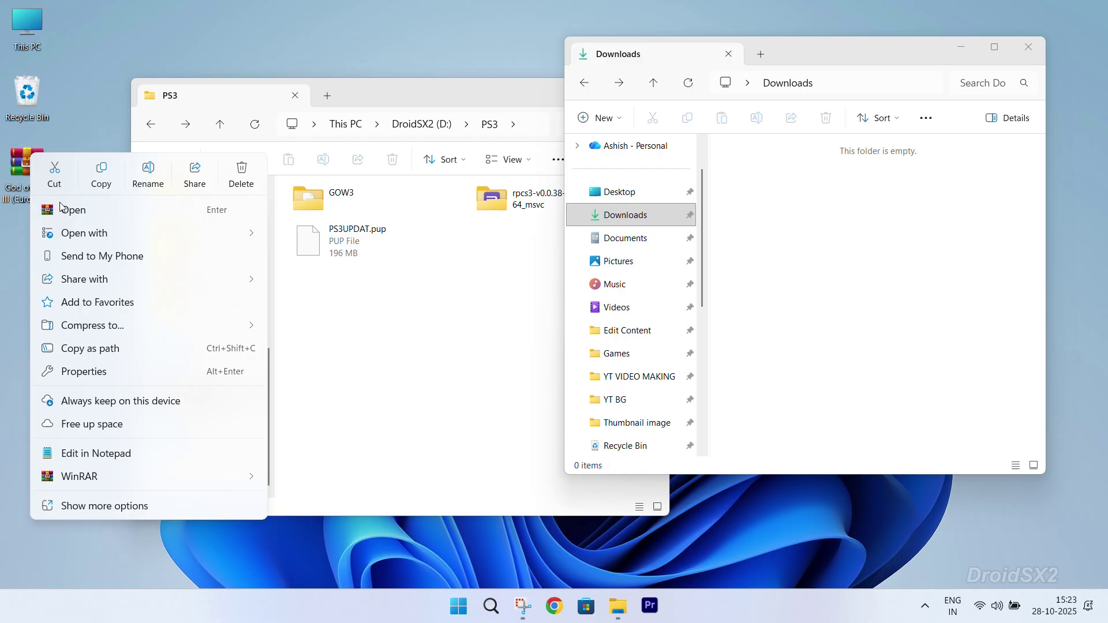
pyautogui.click(242, 173)
pyautogui.click(453, 313)
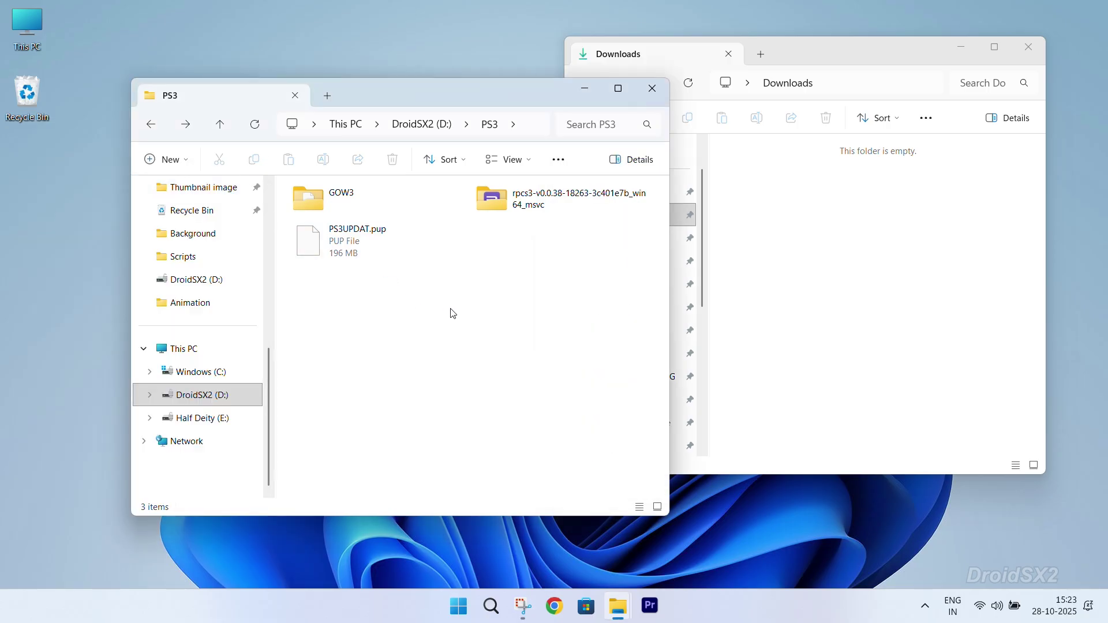
pyautogui.click(1028, 47)
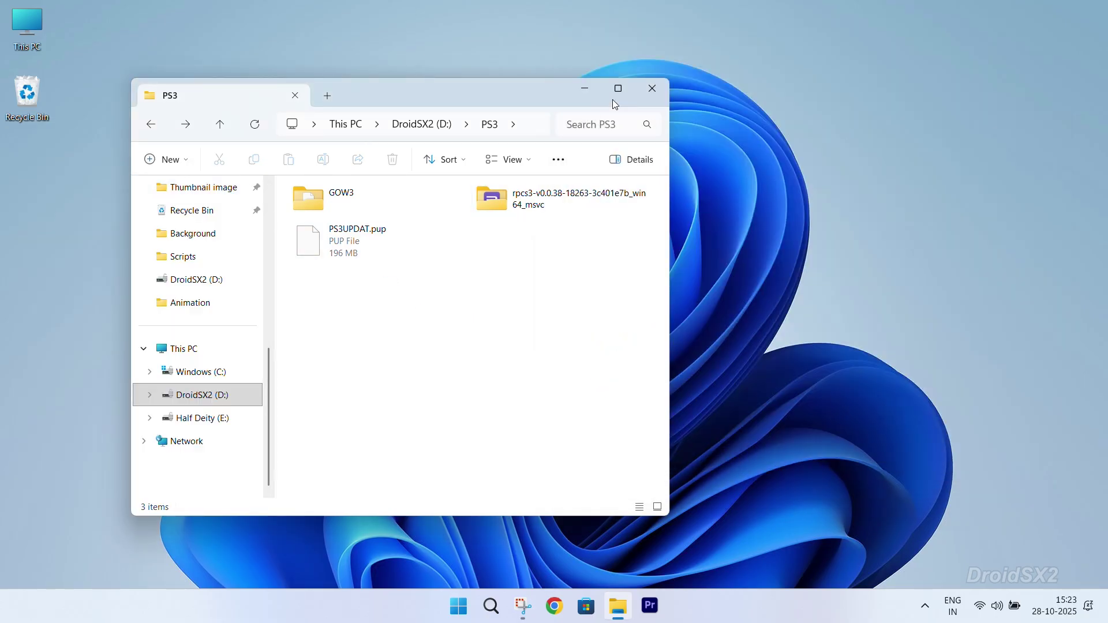
# Launch rpcs3 from its extracted folder and complete the welcome dialog with a desktop shortcut and the Quickstart guide marked as read.
pyautogui.click(619, 88)
pyautogui.doubleClick(412, 124)
pyautogui.click(988, 248)
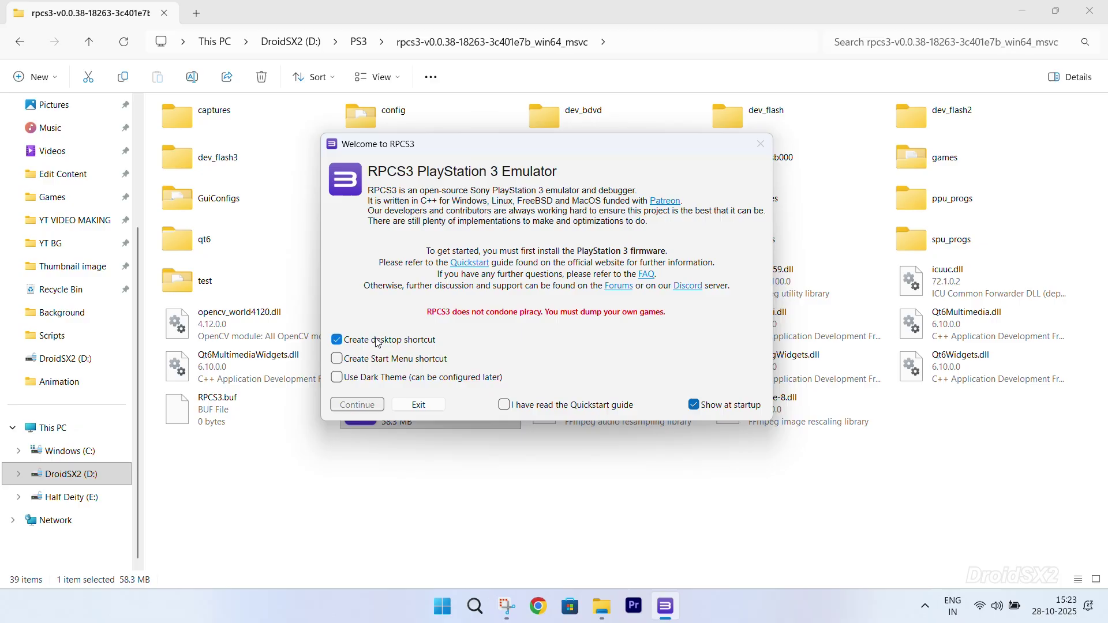
pyautogui.click(504, 406)
pyautogui.click(376, 405)
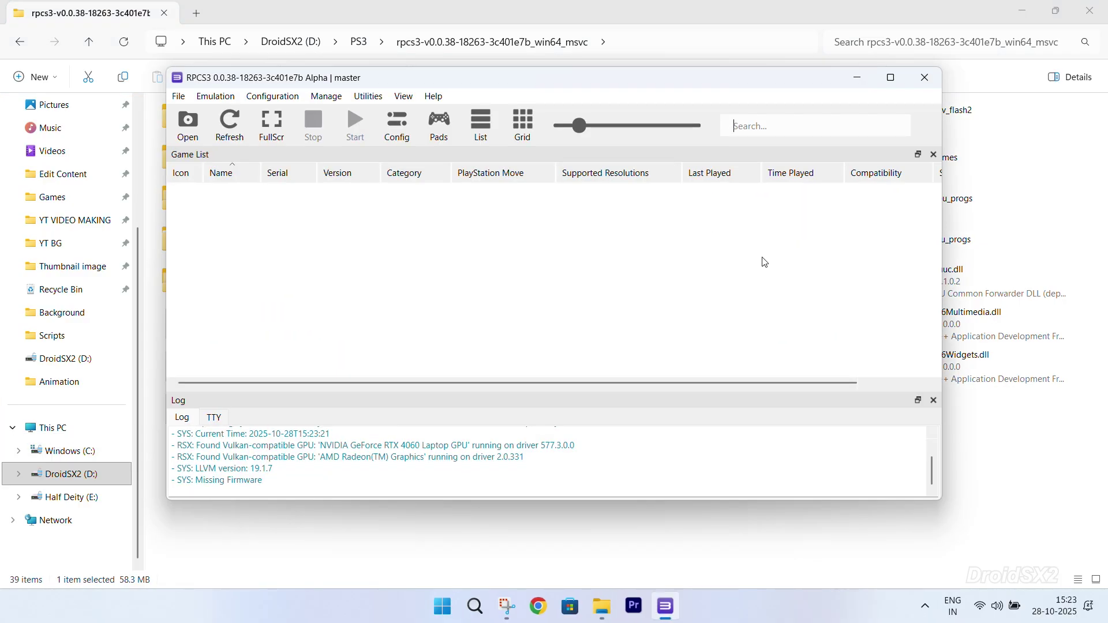
pyautogui.click(889, 80)
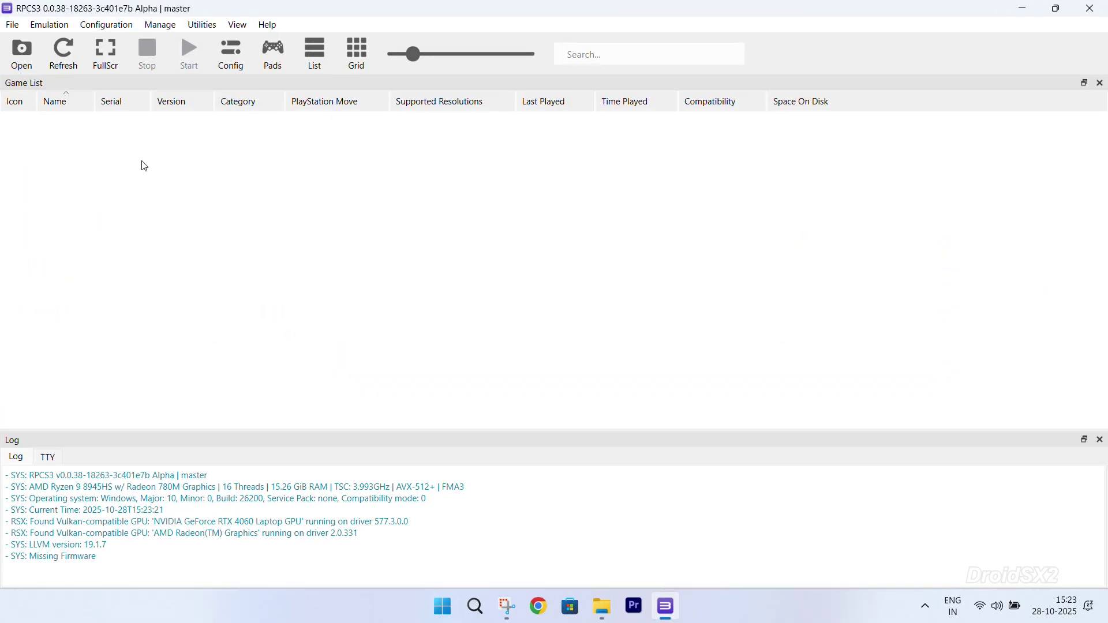
# Install the PlayStation 3 firmware from PS3UPDAT.pup in the PS3 folder on the D: drive.
pyautogui.click(13, 26)
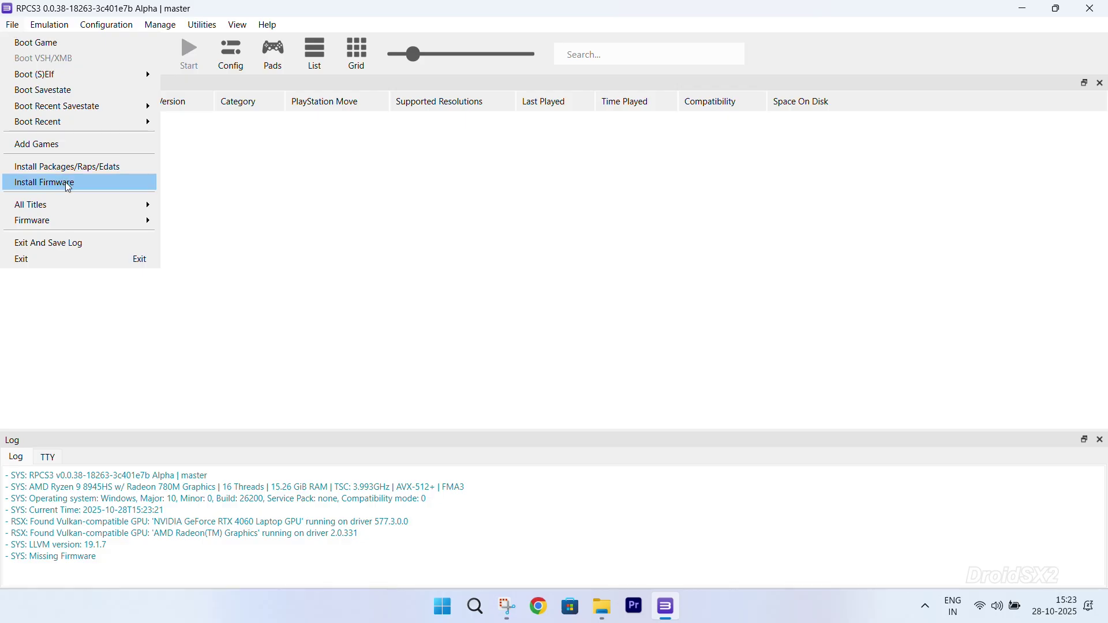
pyautogui.click(92, 187)
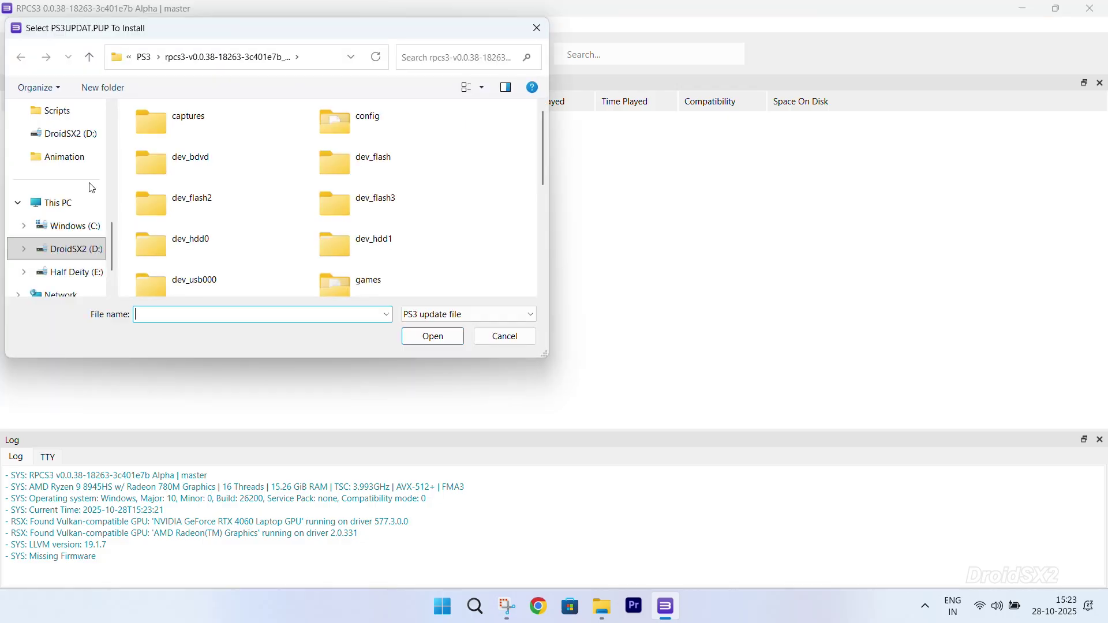
pyautogui.click(70, 249)
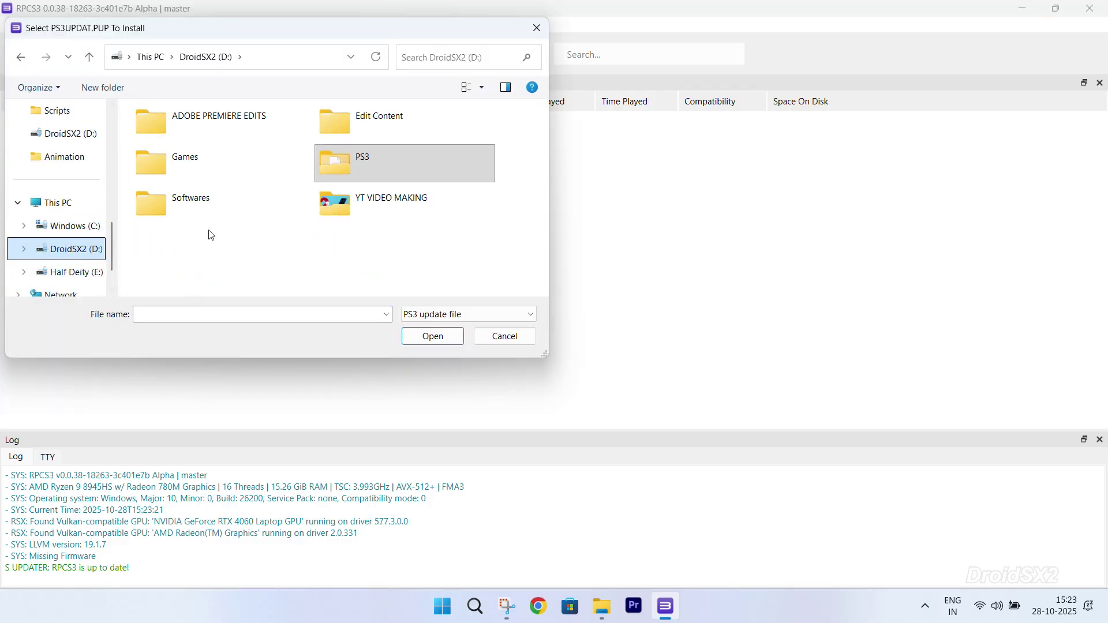
pyautogui.doubleClick(357, 167)
pyautogui.click(214, 163)
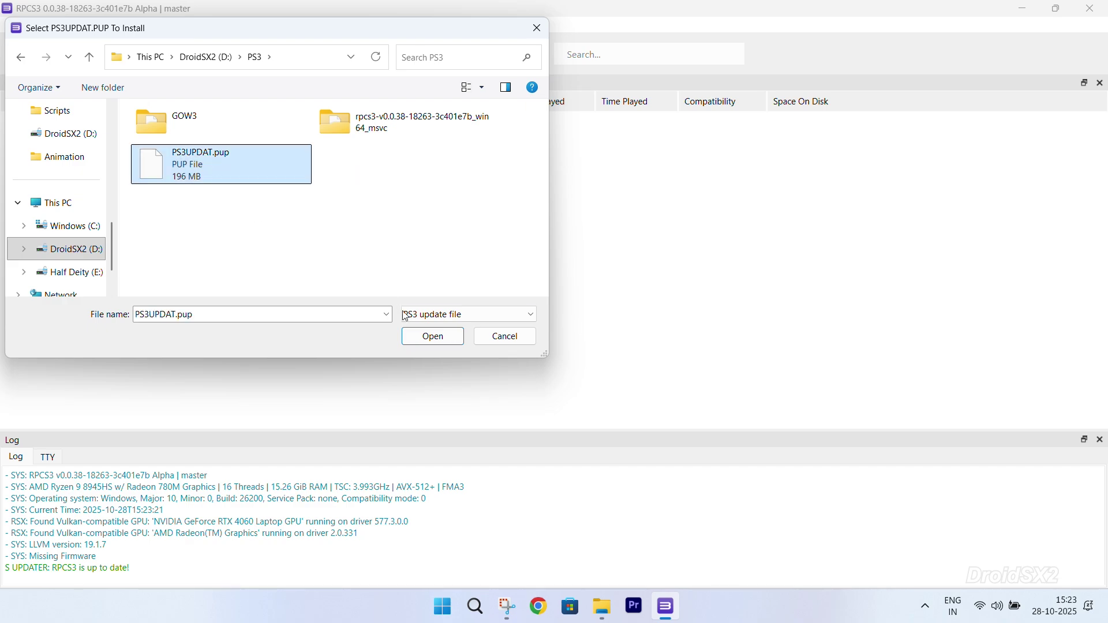
pyautogui.click(434, 336)
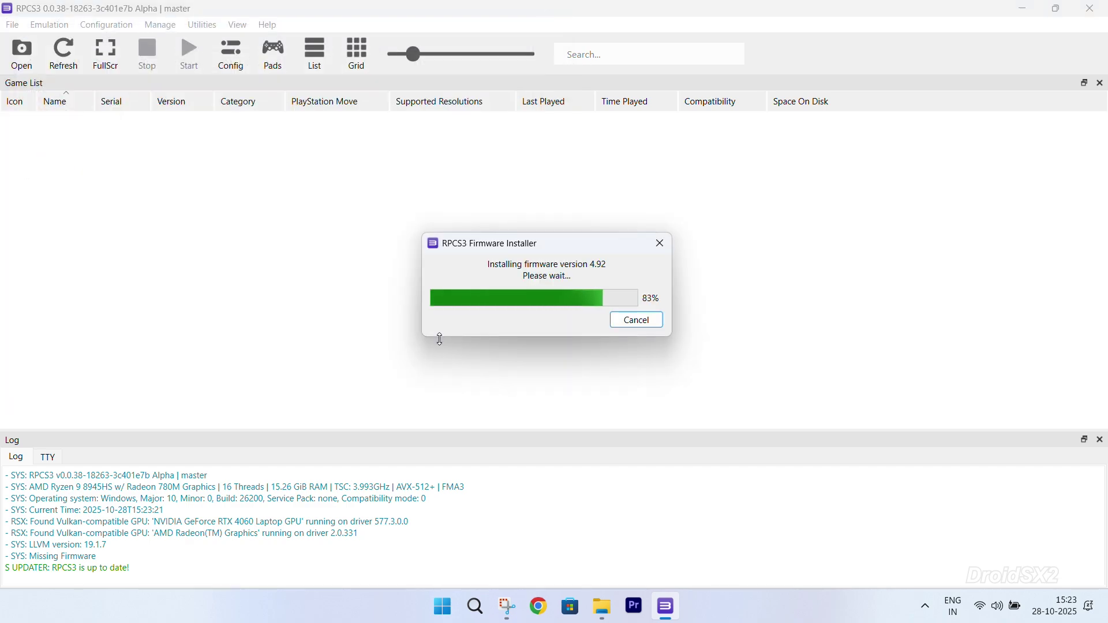
pyautogui.click(652, 325)
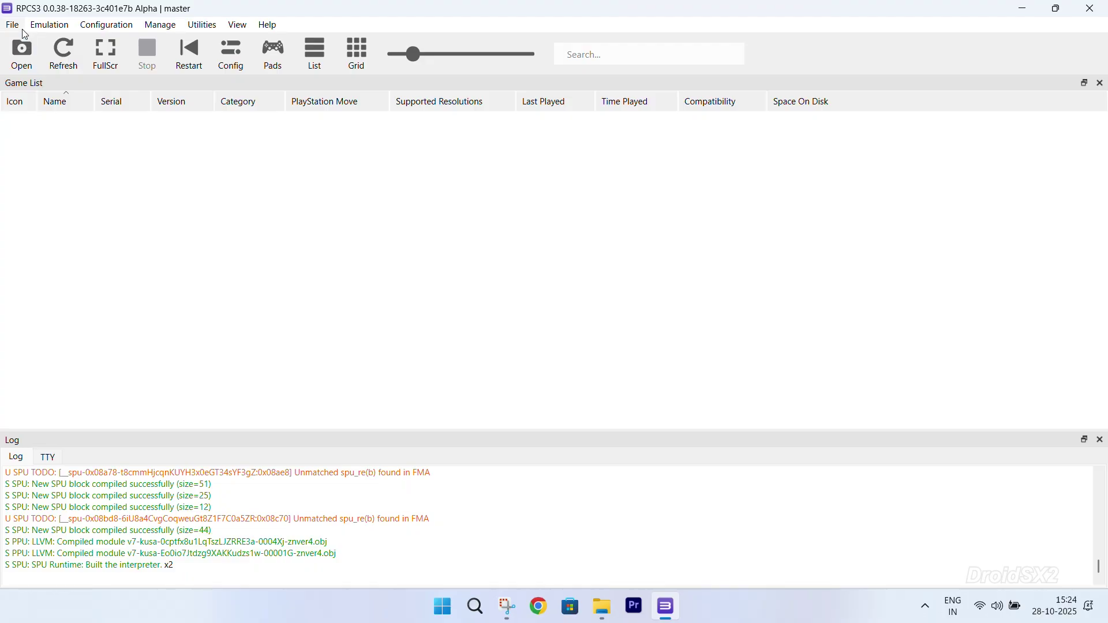
# Add the GOW3 folder from D:\PS3 to the emulator's game list.
pyautogui.click(14, 25)
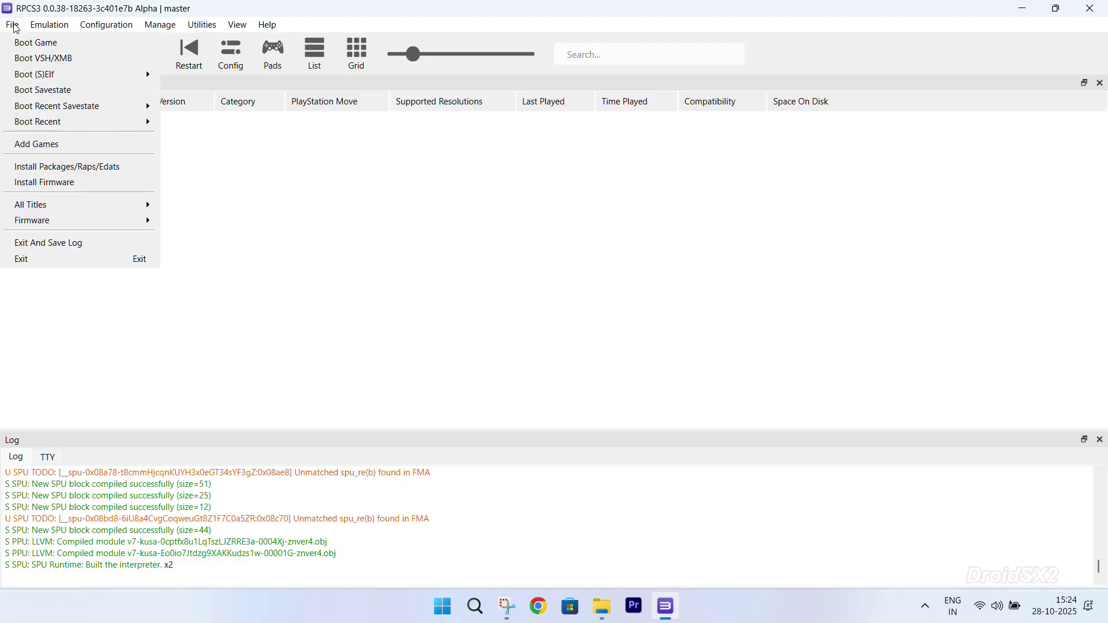
pyautogui.click(51, 145)
pyautogui.click(77, 249)
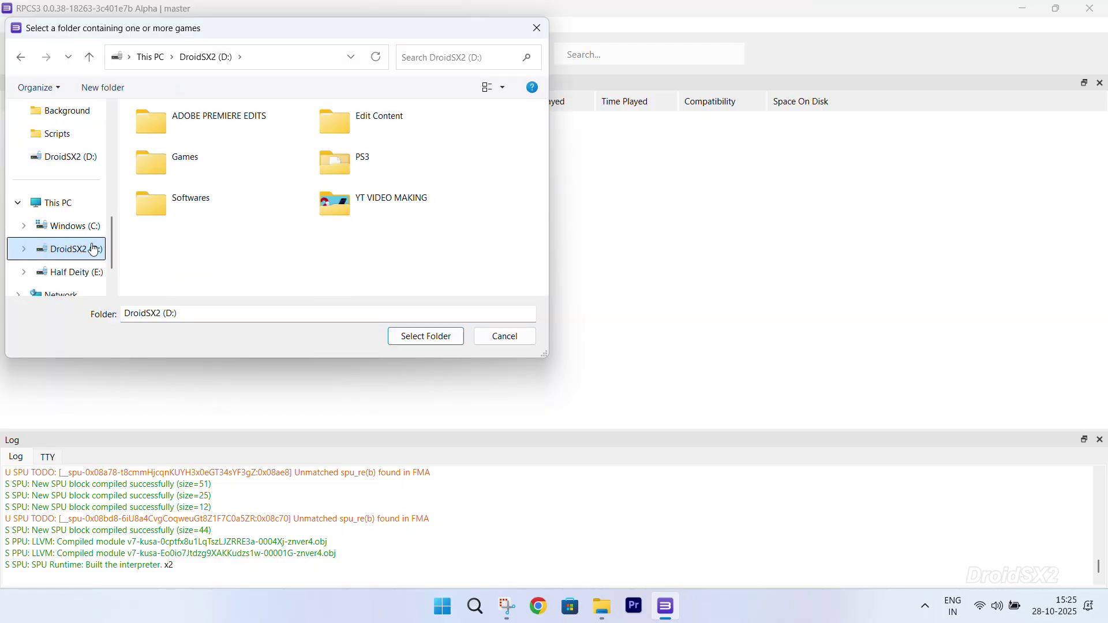
pyautogui.doubleClick(355, 162)
pyautogui.click(191, 124)
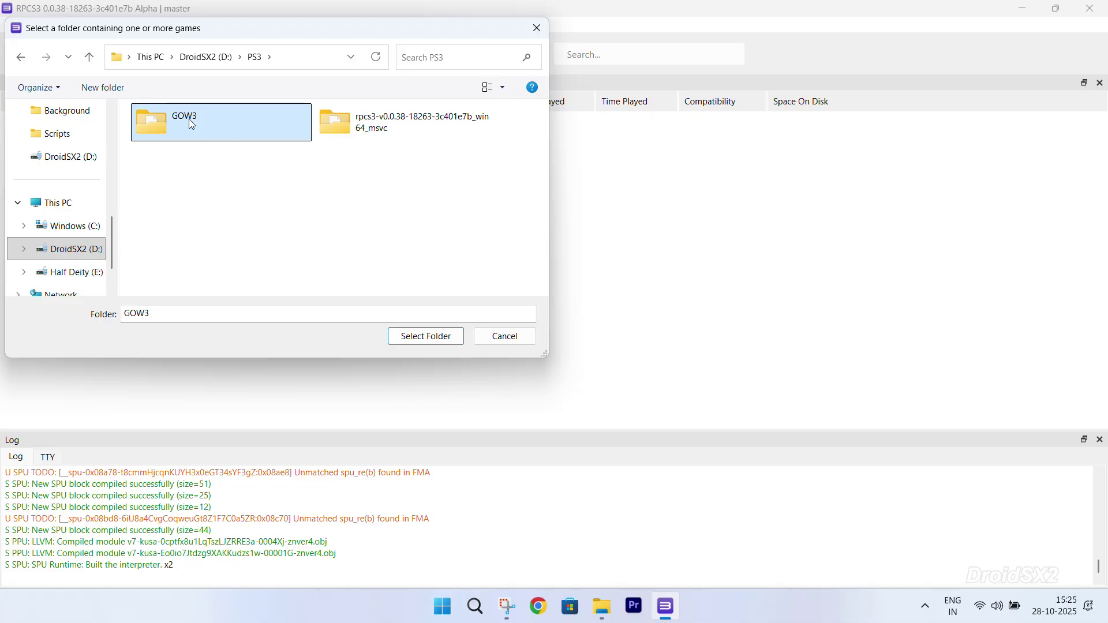
pyautogui.click(426, 336)
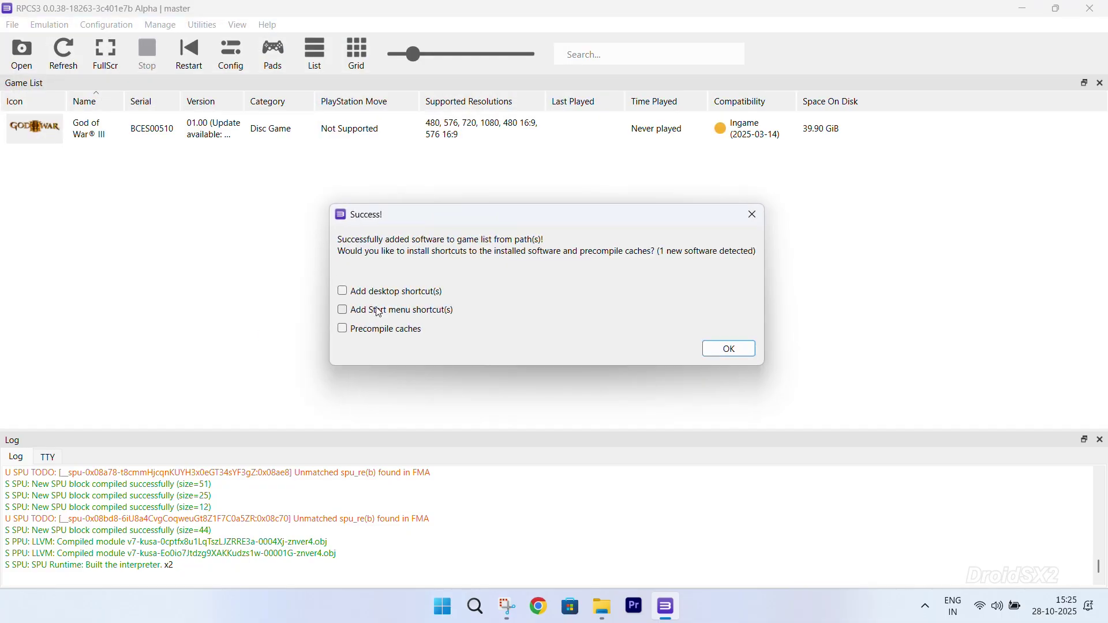
# Create a desktop shortcut for the added God of War III game, leaving the Start menu shortcut and cache precompilation off.
pyautogui.click(342, 291)
pyautogui.click(745, 353)
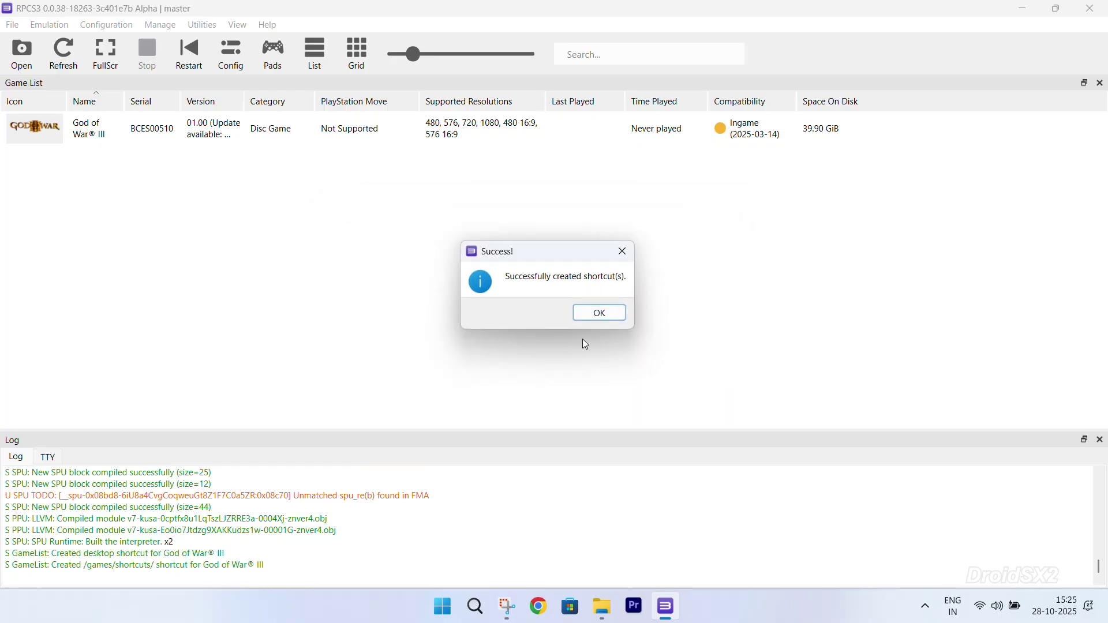
pyautogui.click(605, 317)
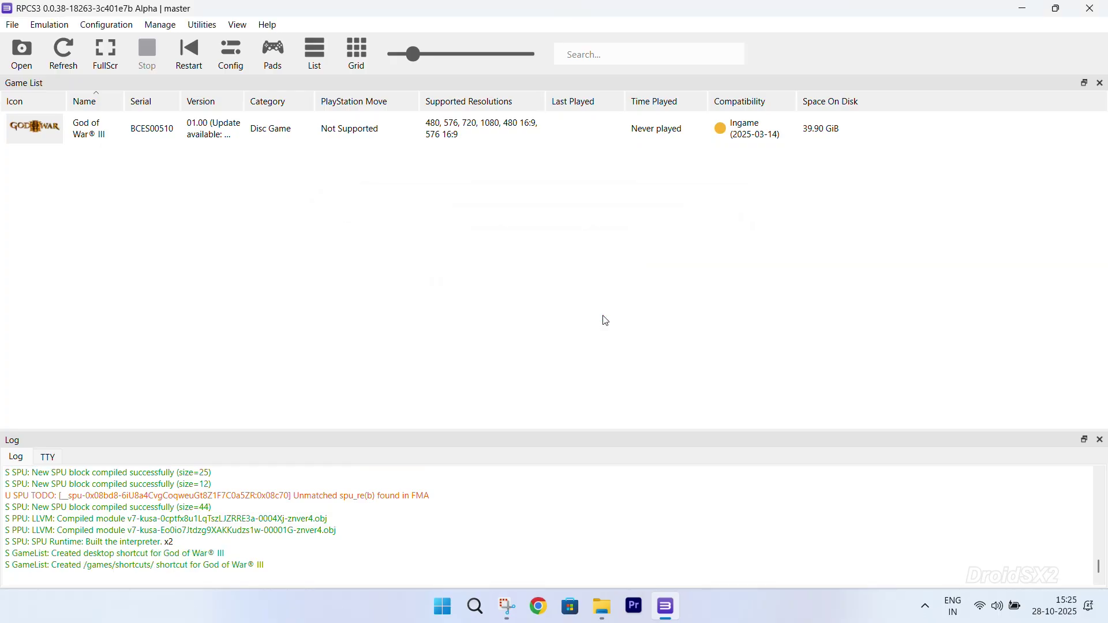
# Boot God of War III from the game list and maximize its game window.
pyautogui.doubleClick(39, 132)
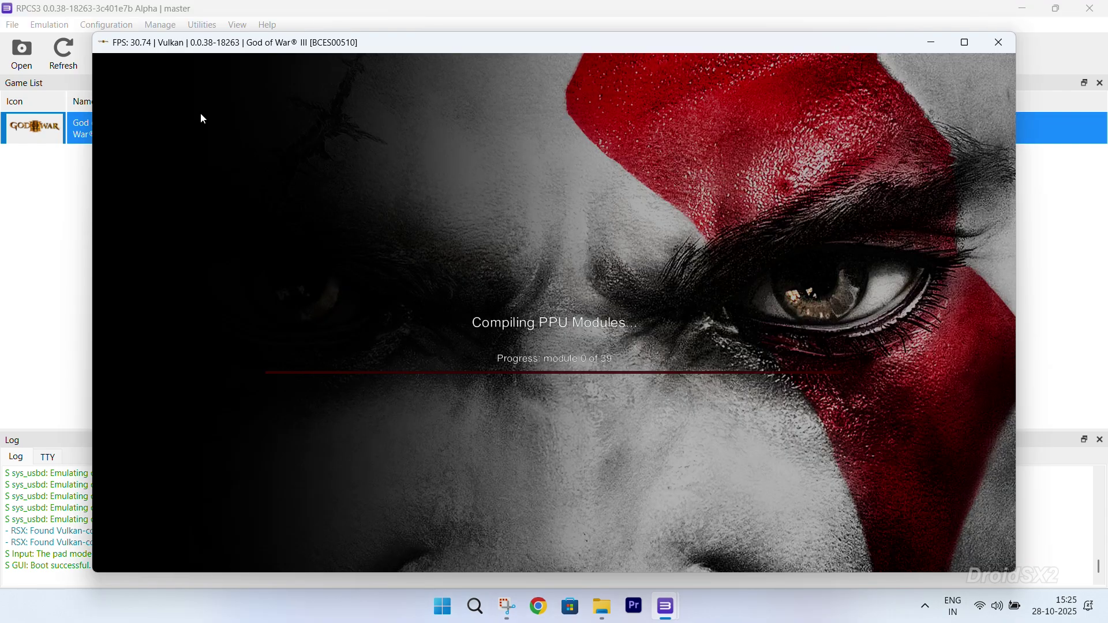
pyautogui.click(965, 42)
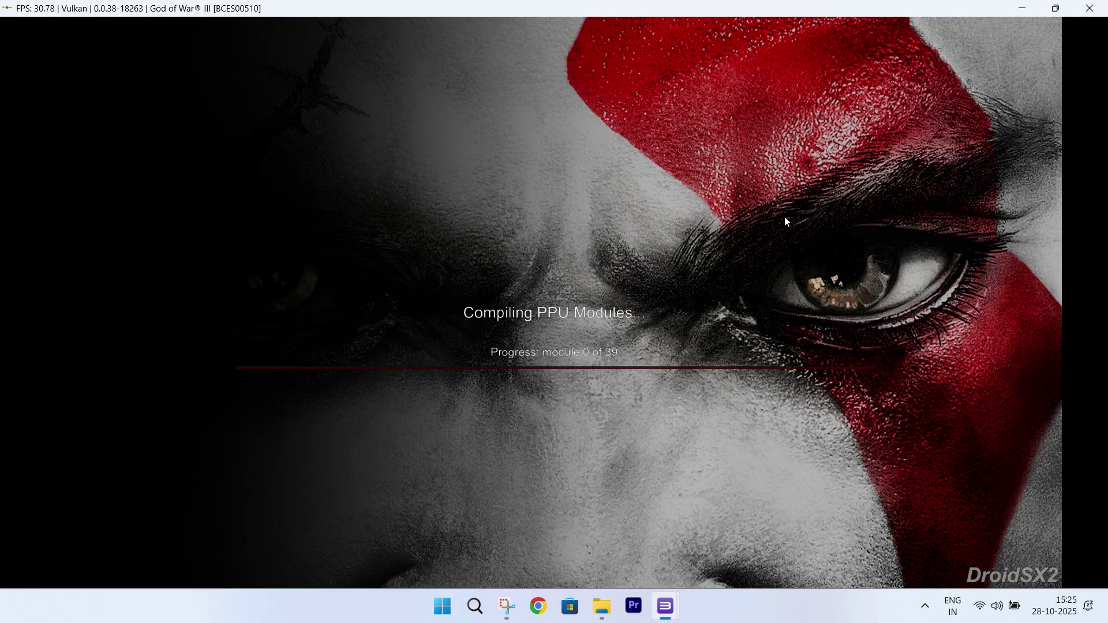